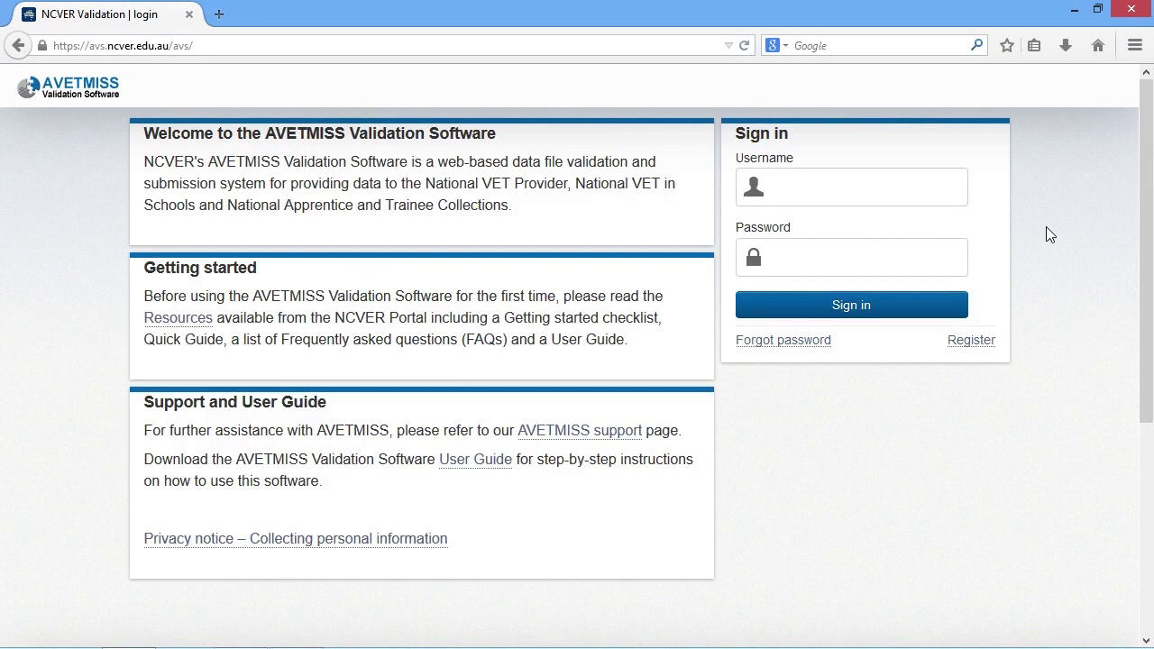
Step: Sign in to AVETMISS Validation Software with the account's e-mail username and password
click(838, 185)
key(Tab)
text(•••••••••)
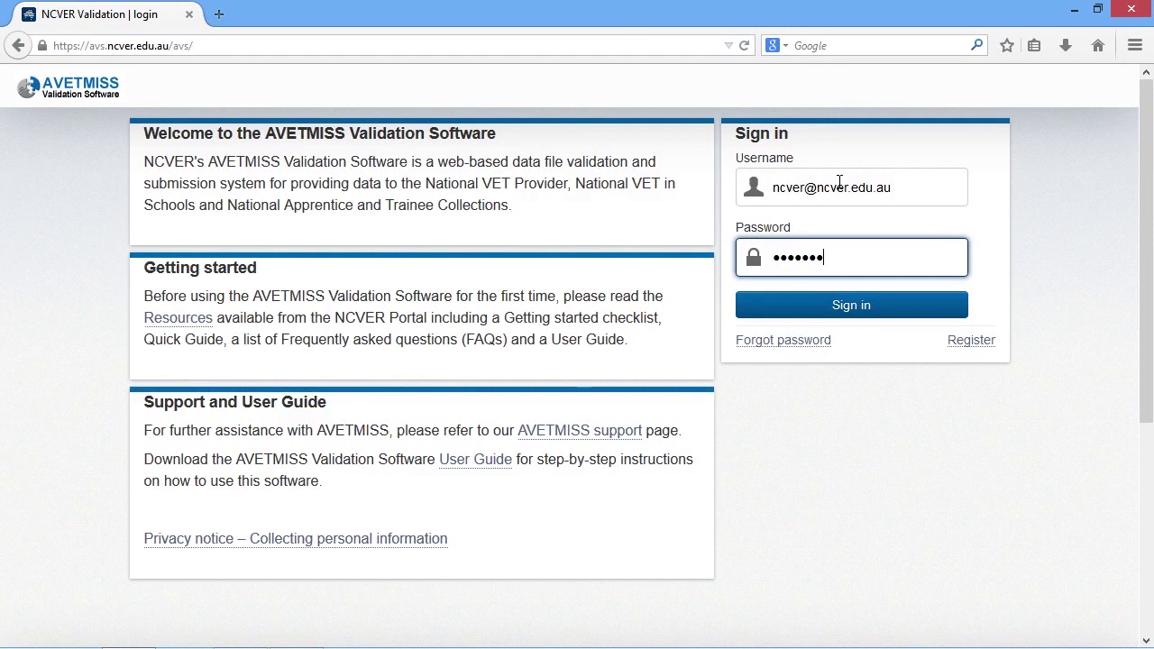
text(•)
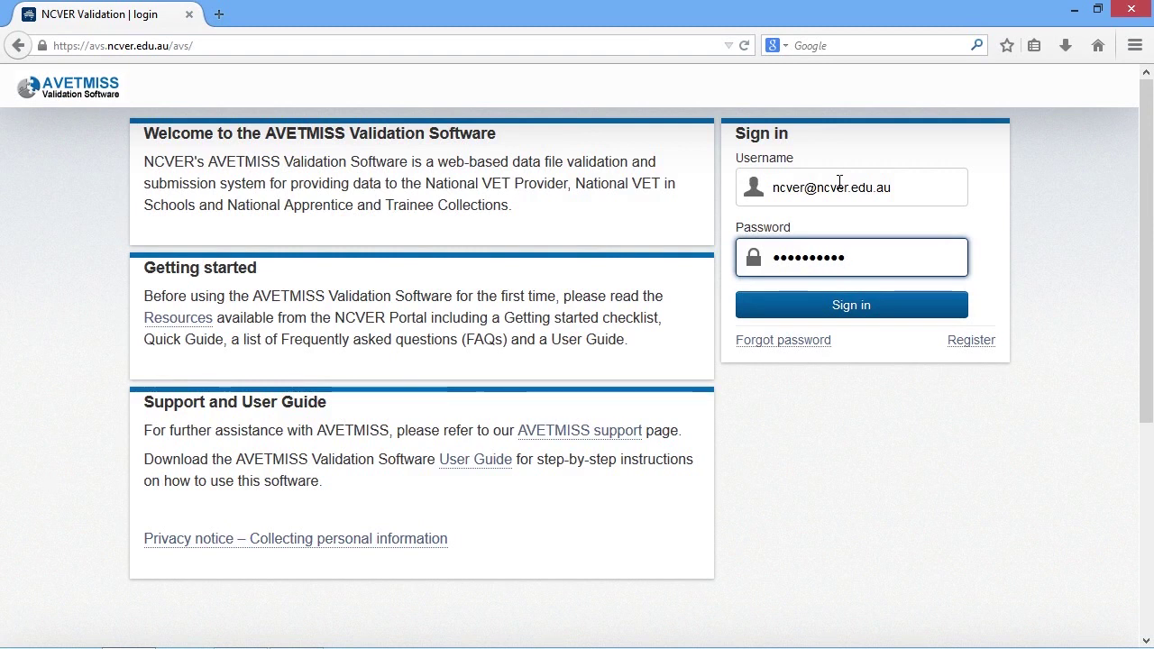
click(905, 306)
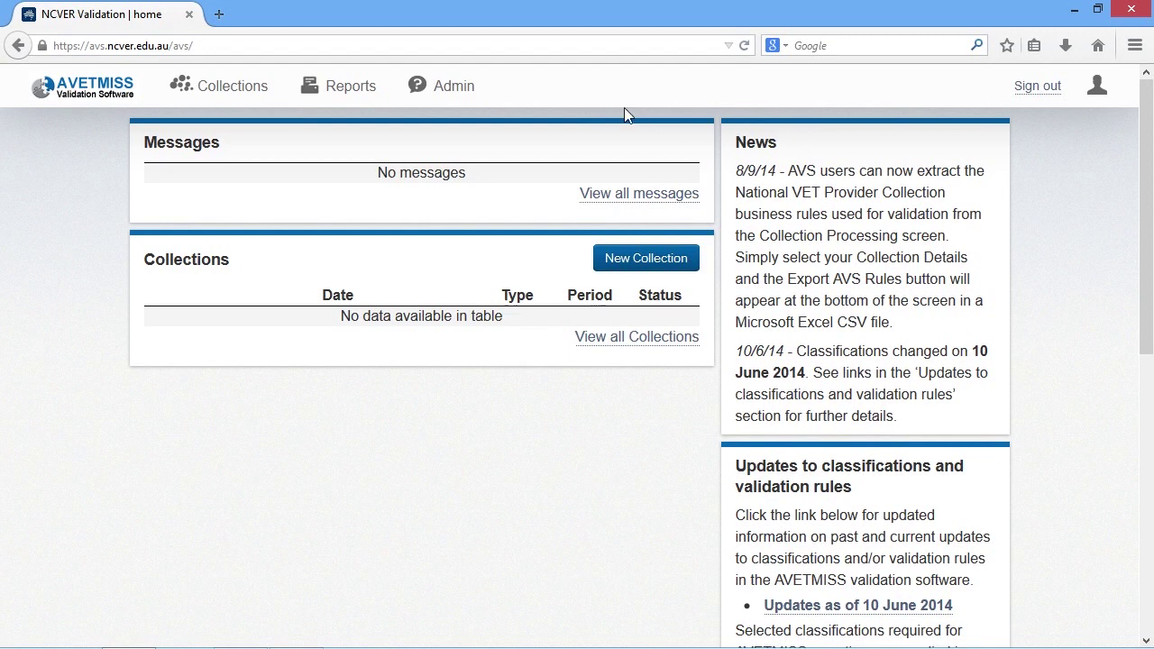
Step: Create a new collection for the organisation with type VET Provider Collection
click(239, 84)
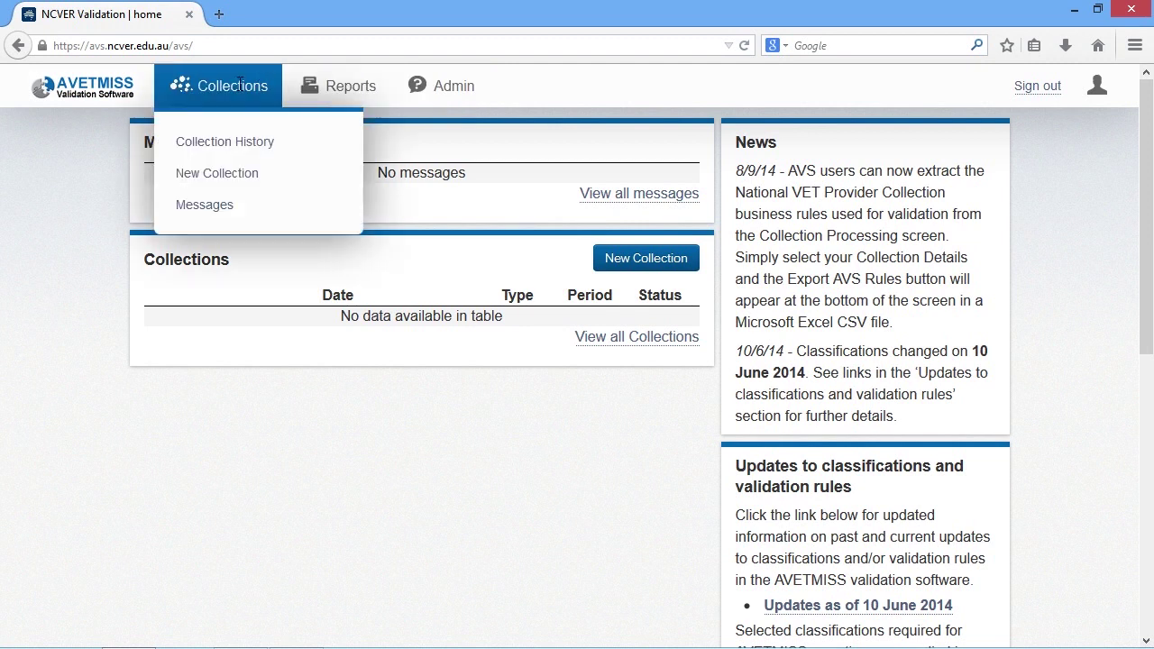
click(282, 182)
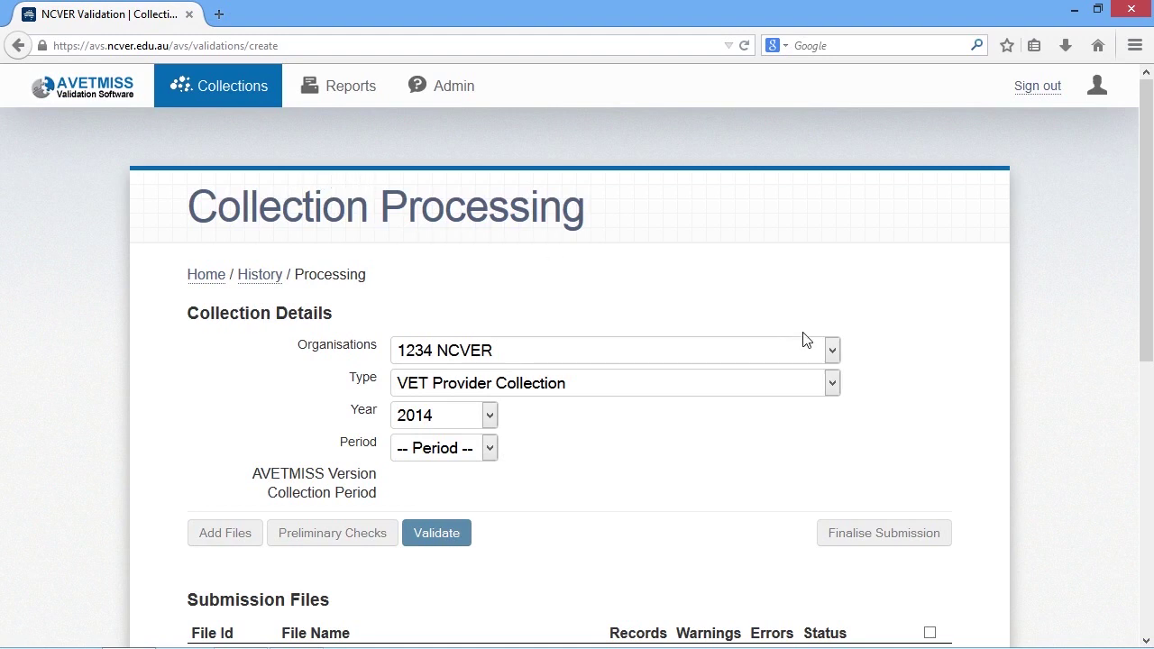
click(832, 351)
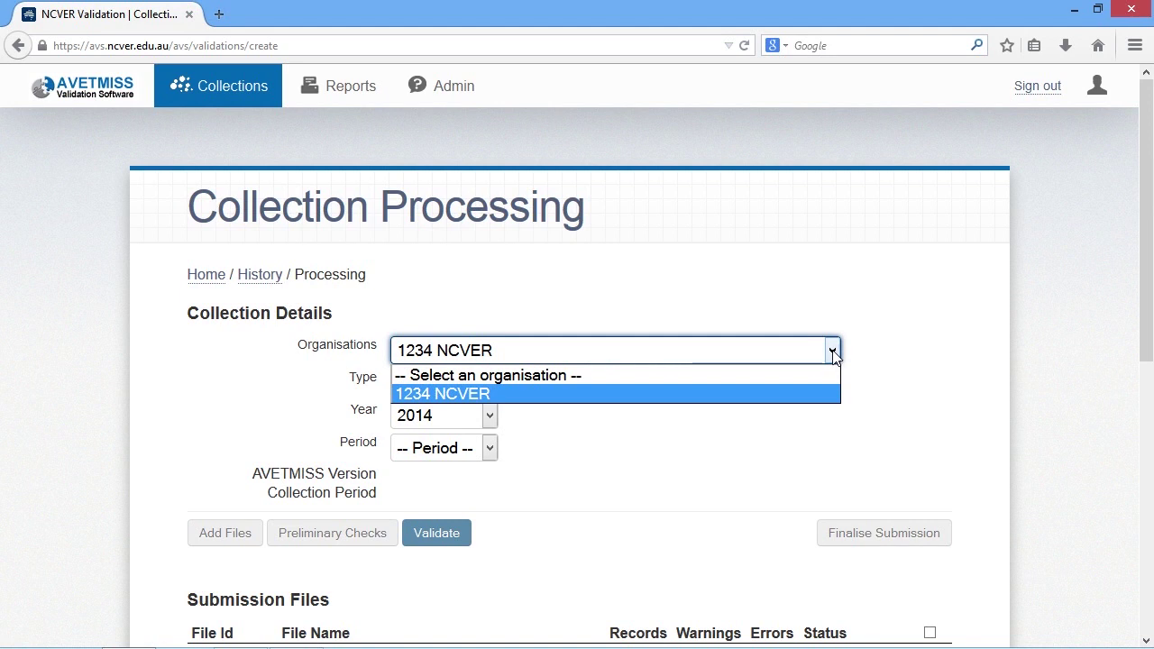
click(799, 394)
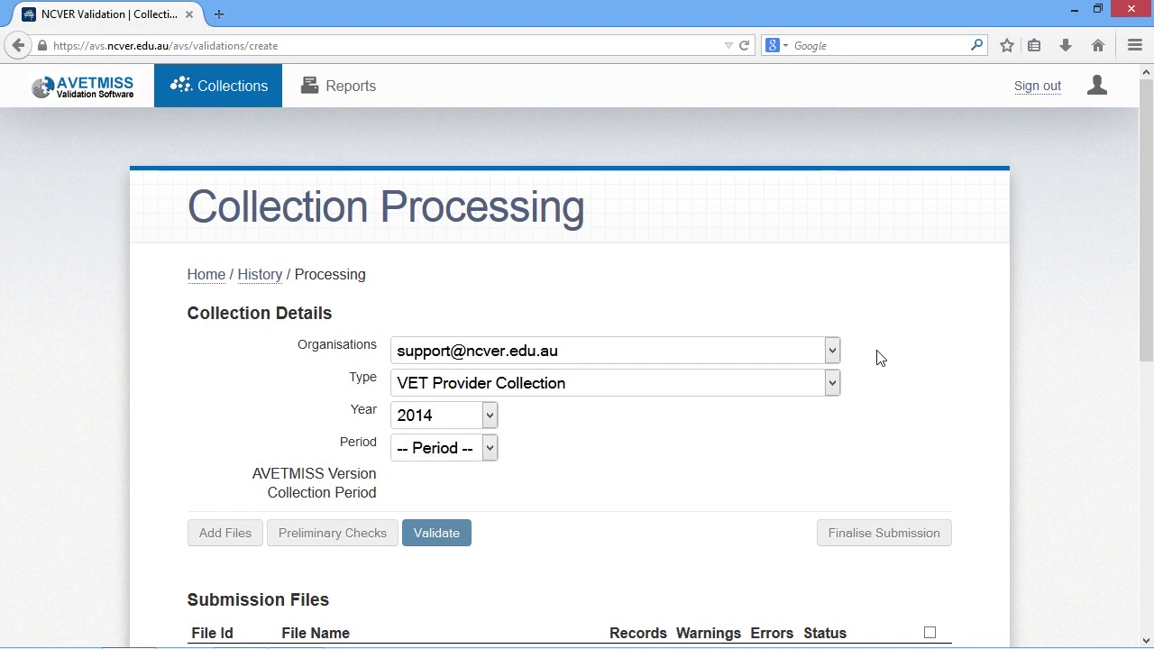
click(832, 355)
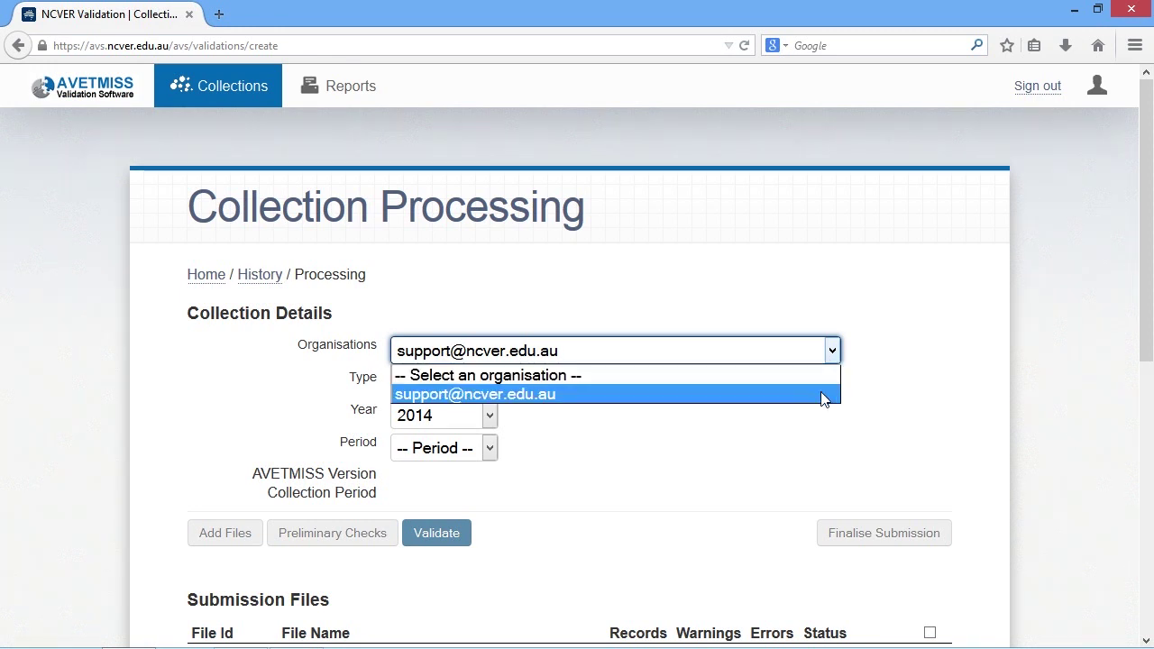
click(822, 397)
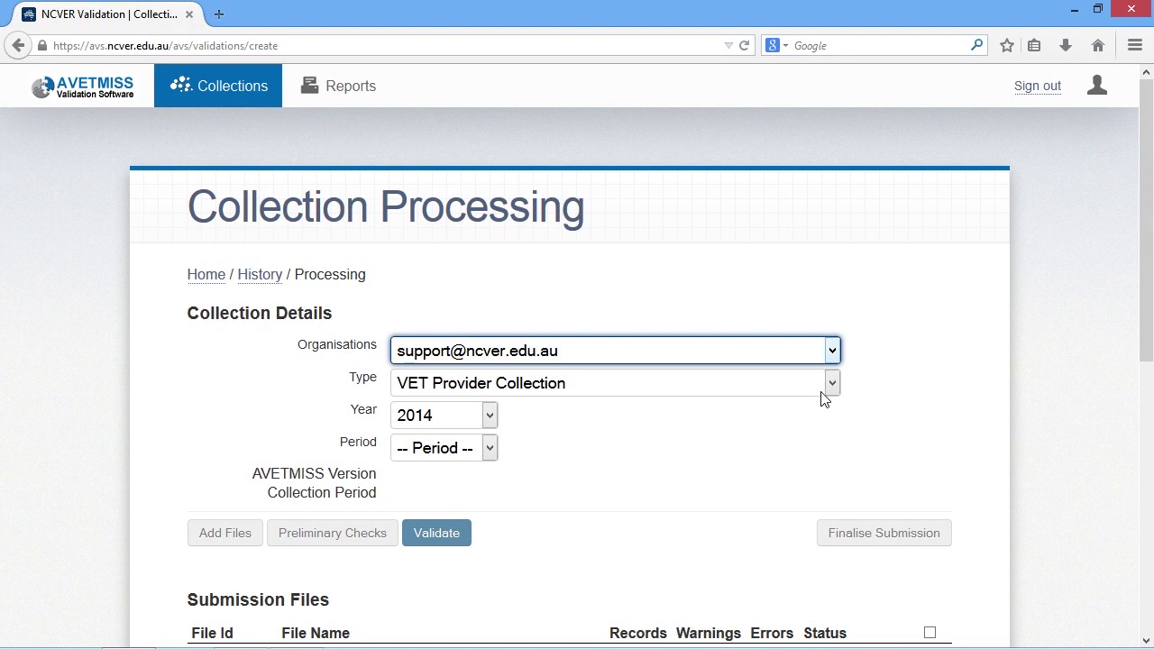
click(832, 387)
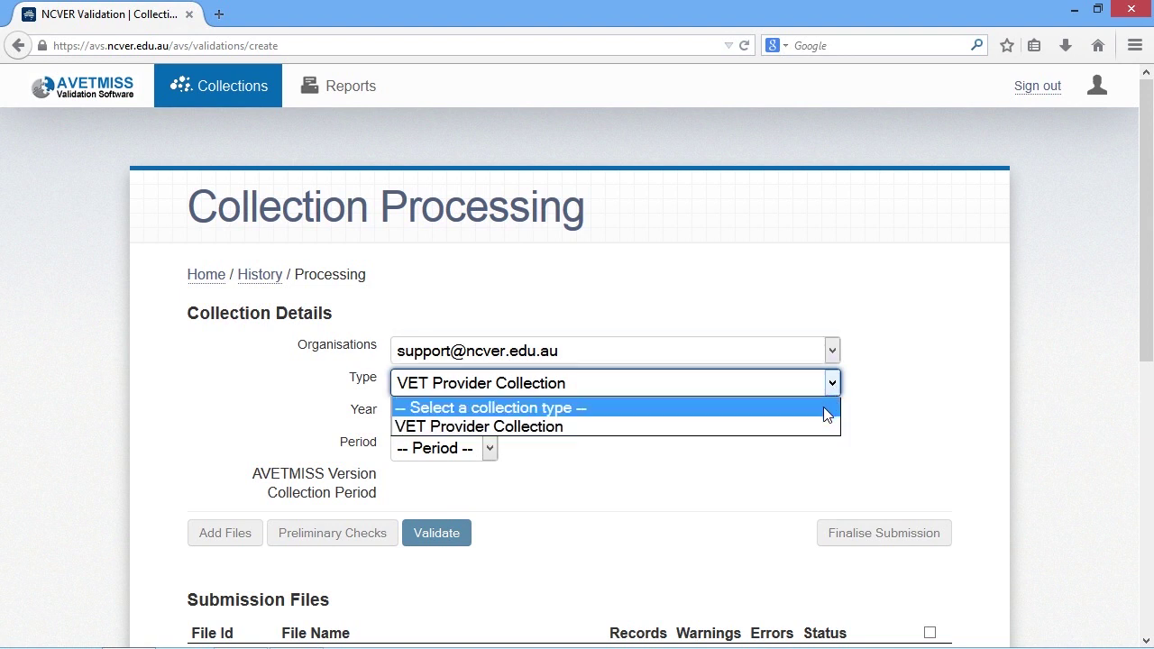
click(821, 427)
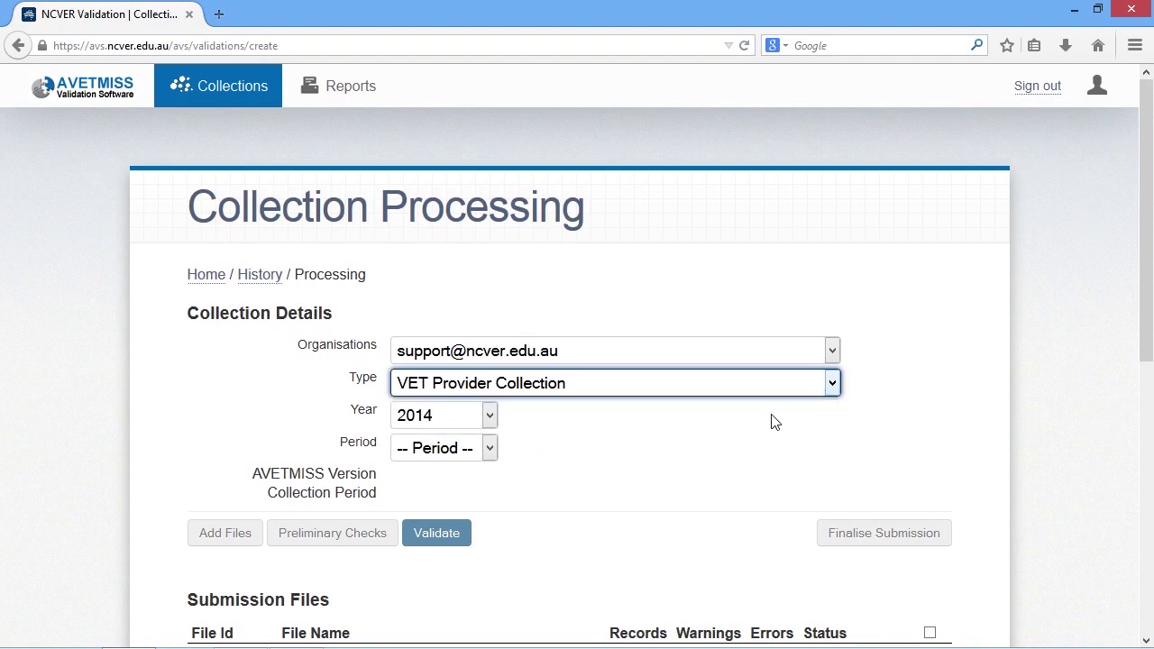
Step: Keep year 2014 and set the period to Interim, giving AVETMISS 7.0 for 01/01/2014–31/12/2014
click(491, 417)
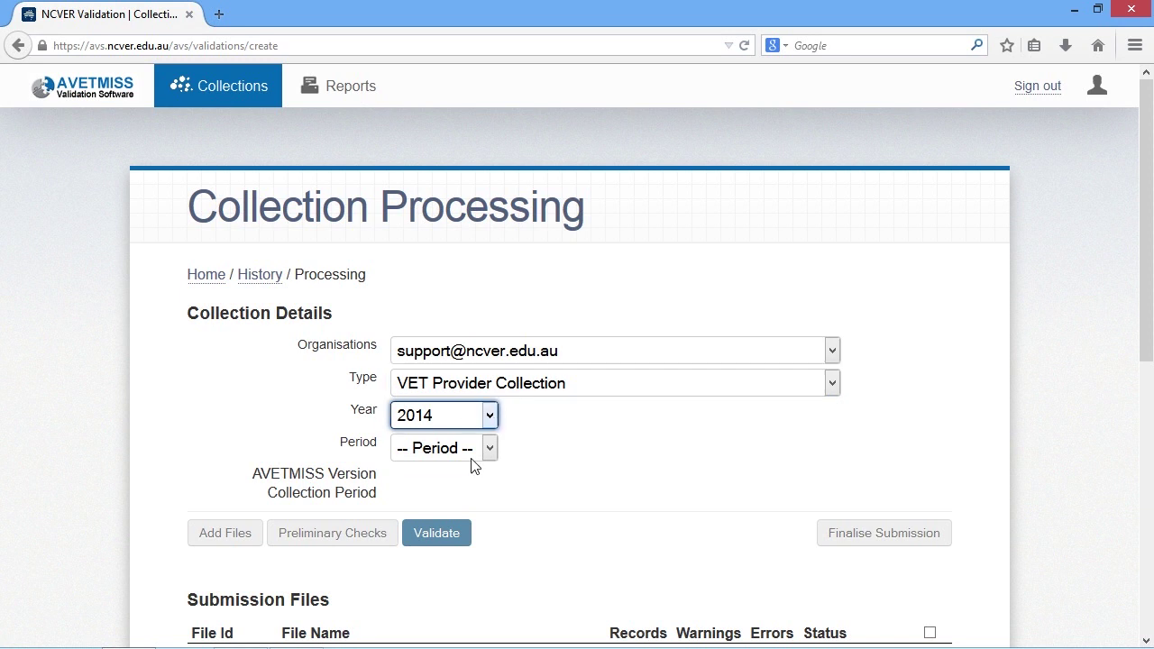
click(489, 449)
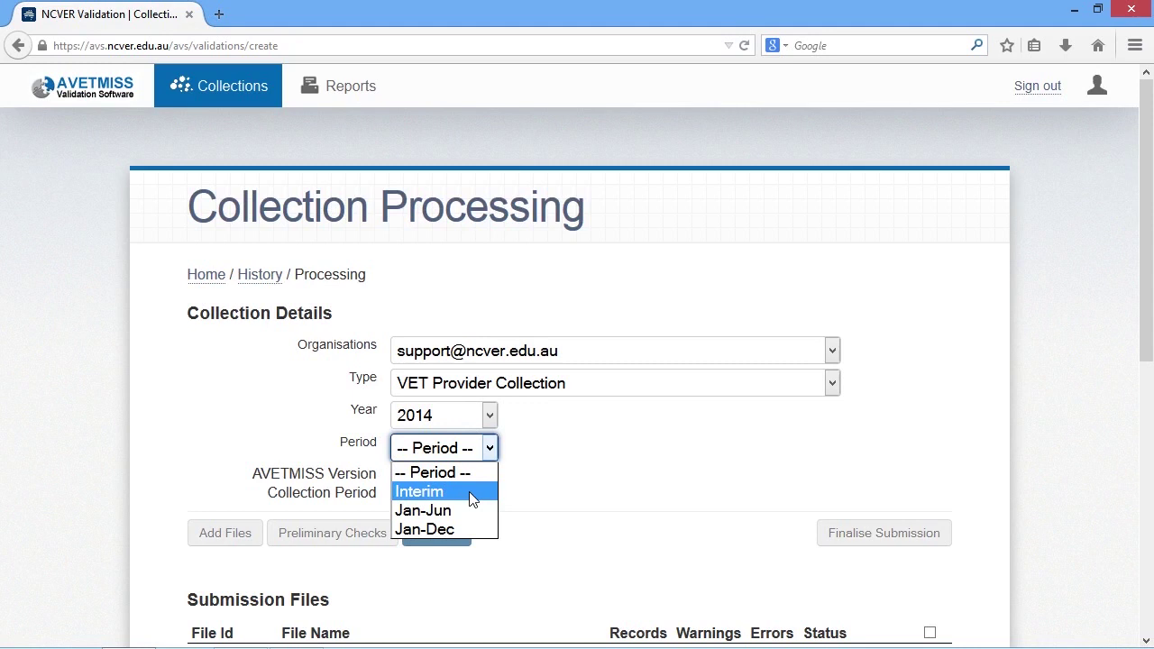
click(471, 500)
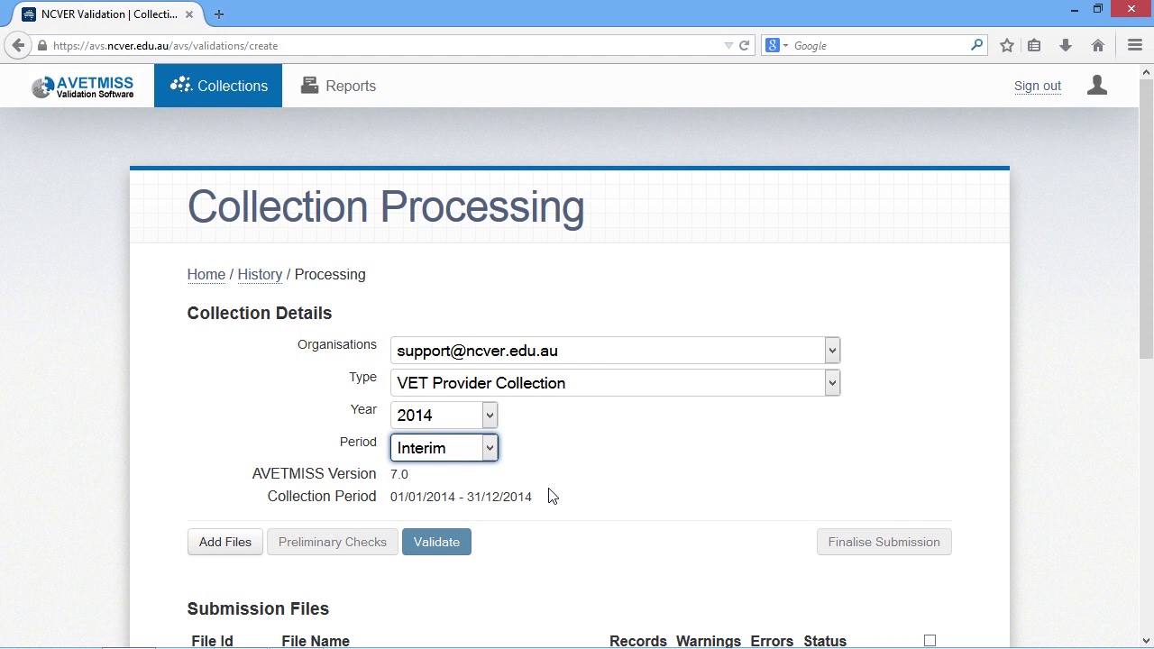
scroll(549, 490, down, 6)
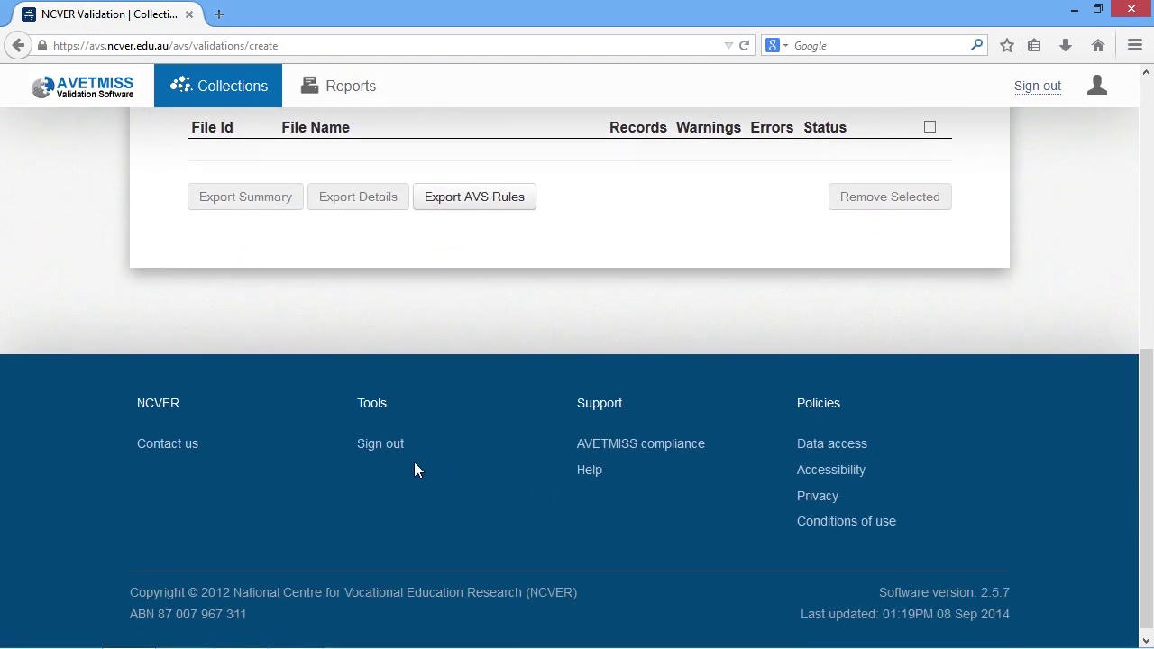
click(178, 449)
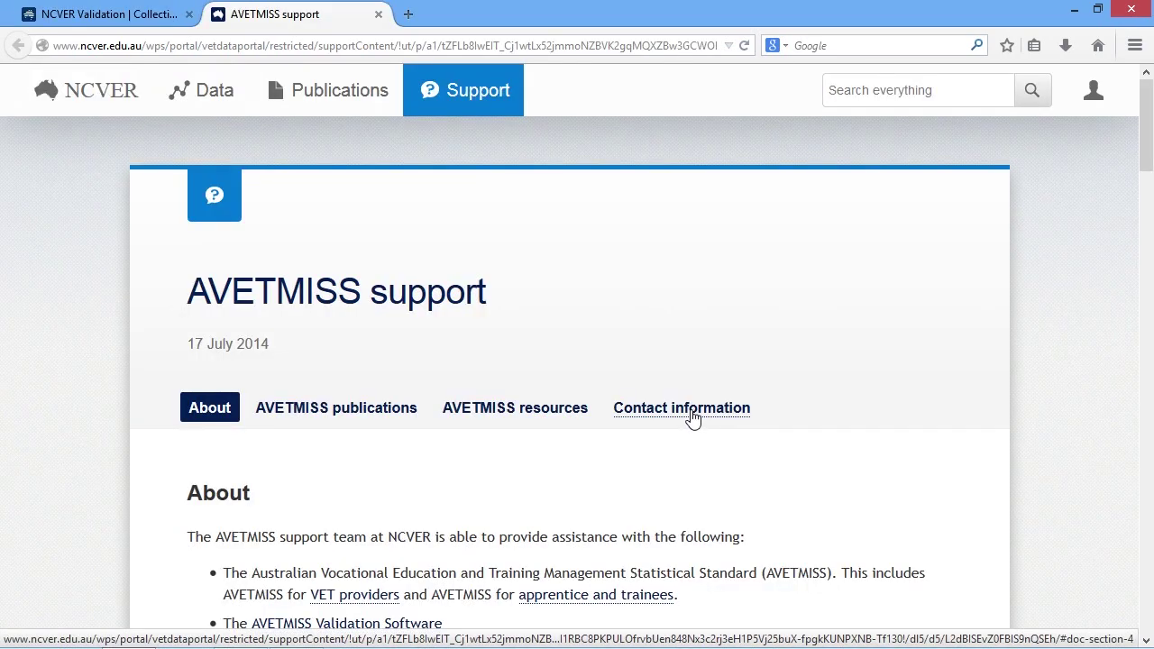
click(692, 410)
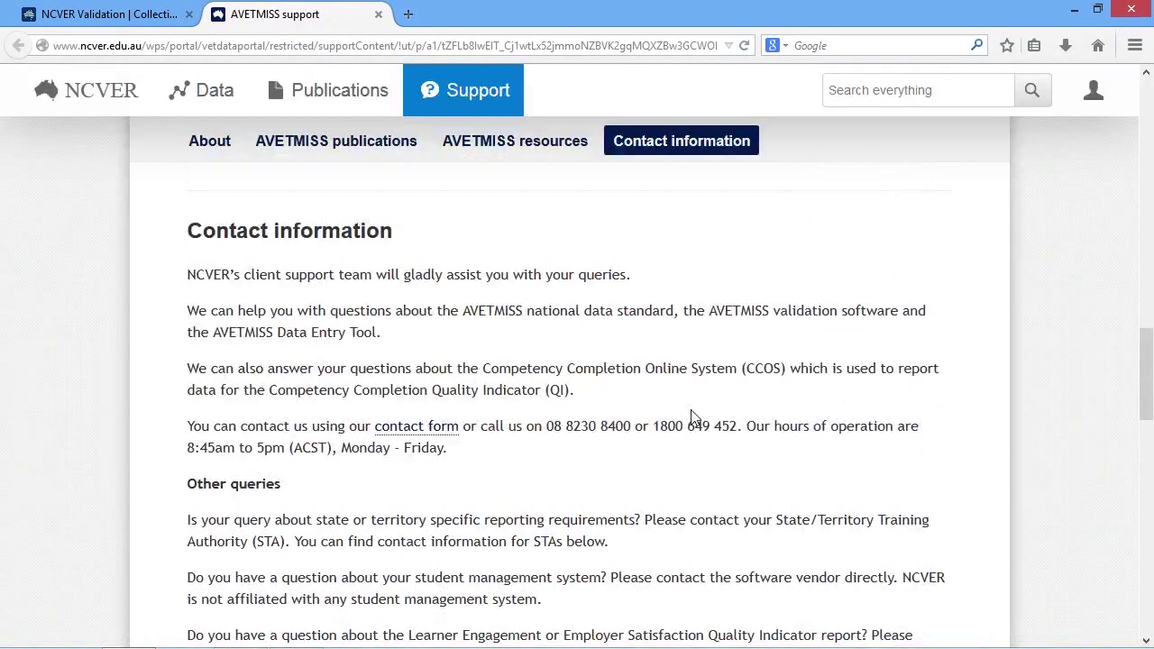
scroll(693, 416, down, 5)
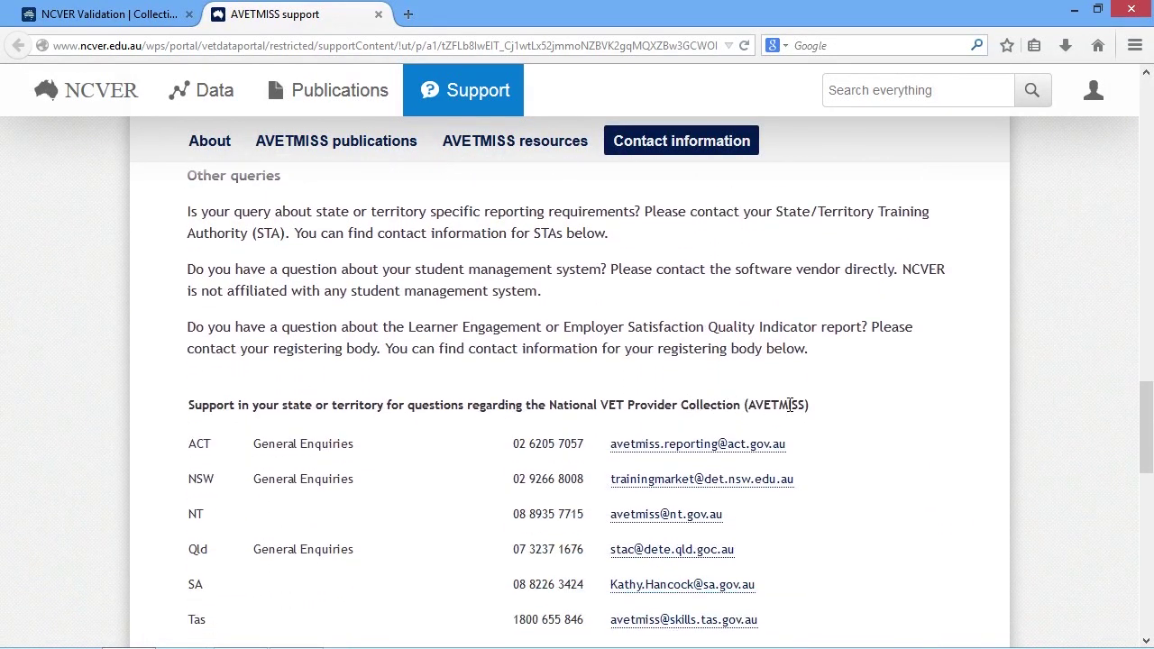
key(ctrl+w)
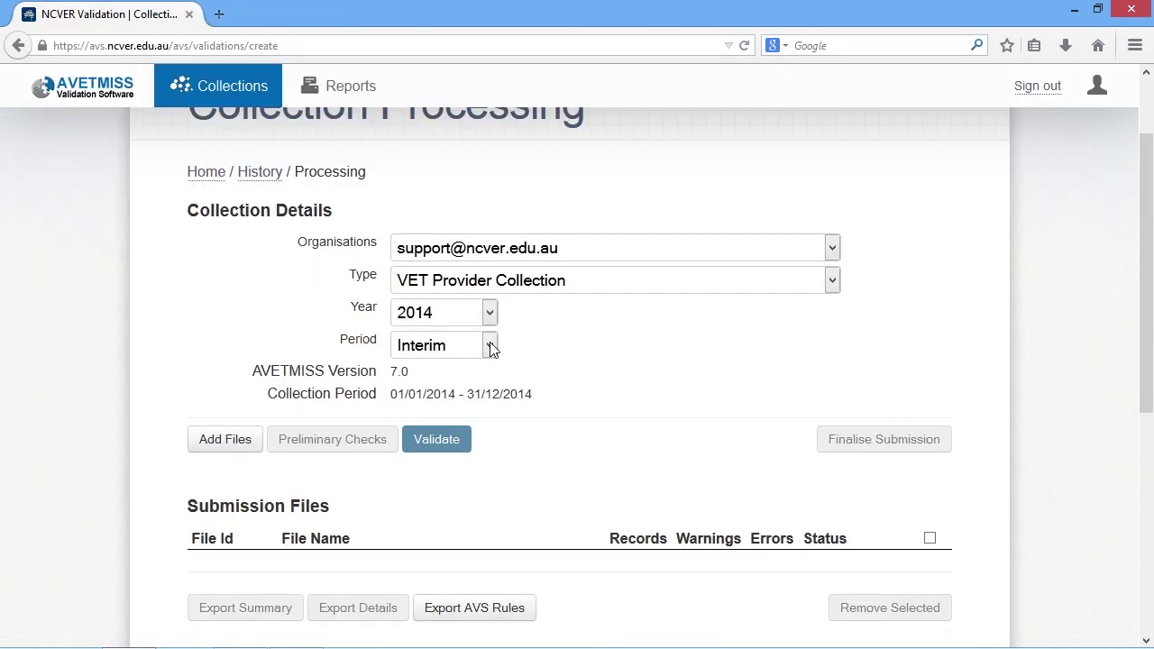
click(490, 346)
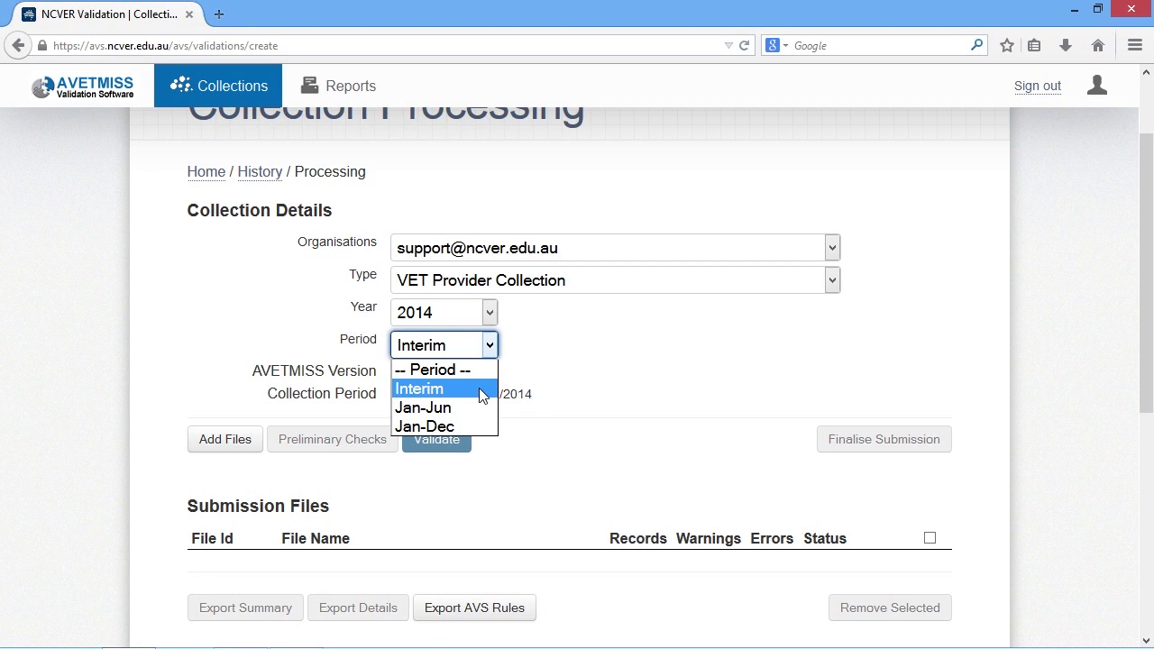
click(479, 388)
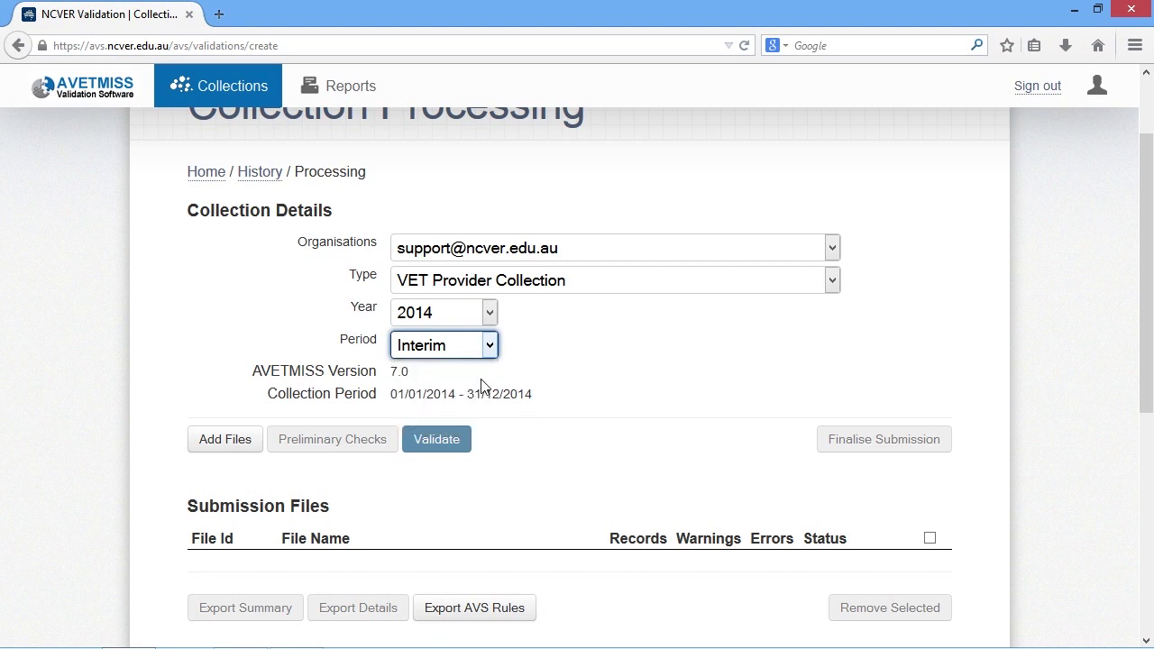
Step: Add Vet 2014 Annual Error.zip to the collection and upload it
click(240, 446)
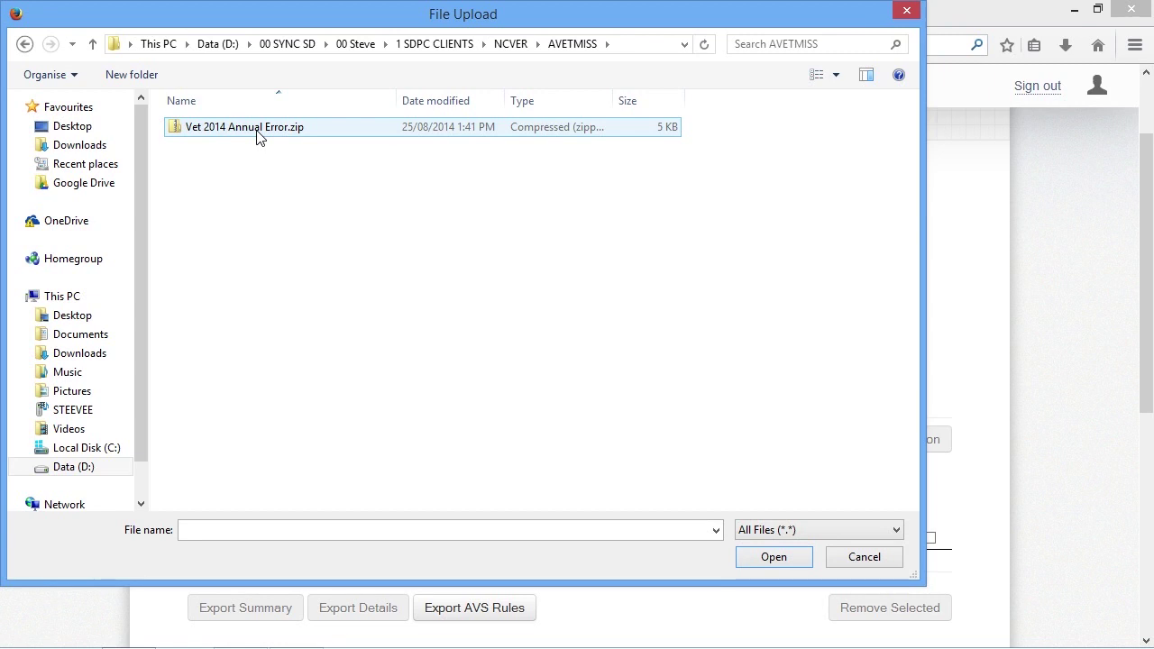
click(263, 134)
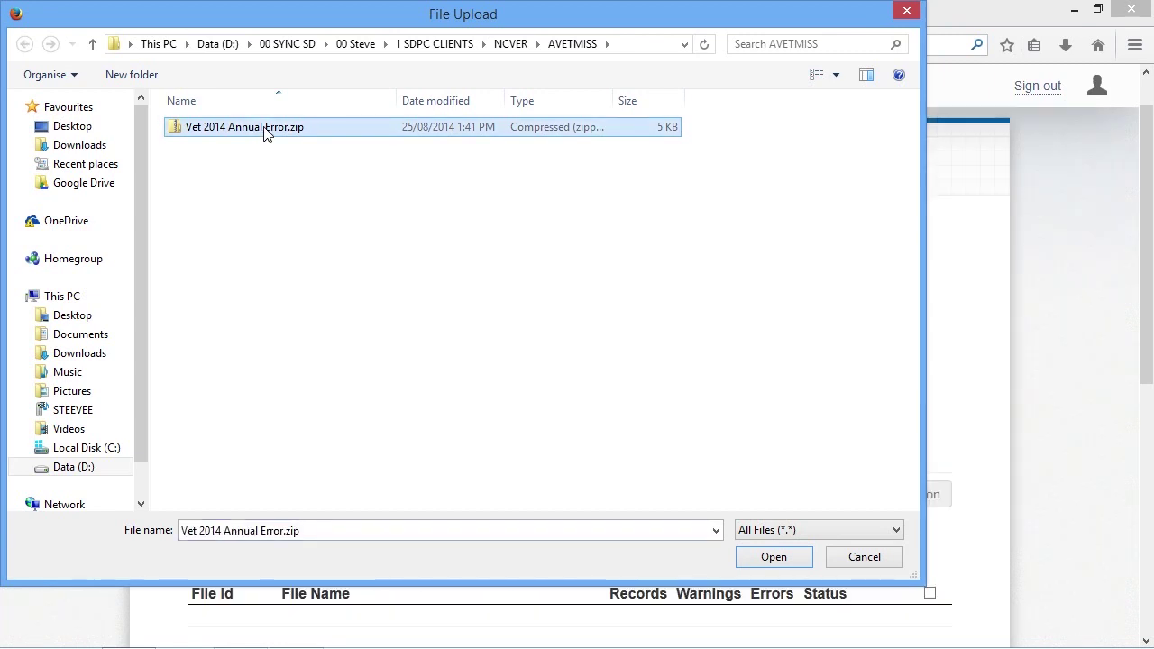
click(773, 557)
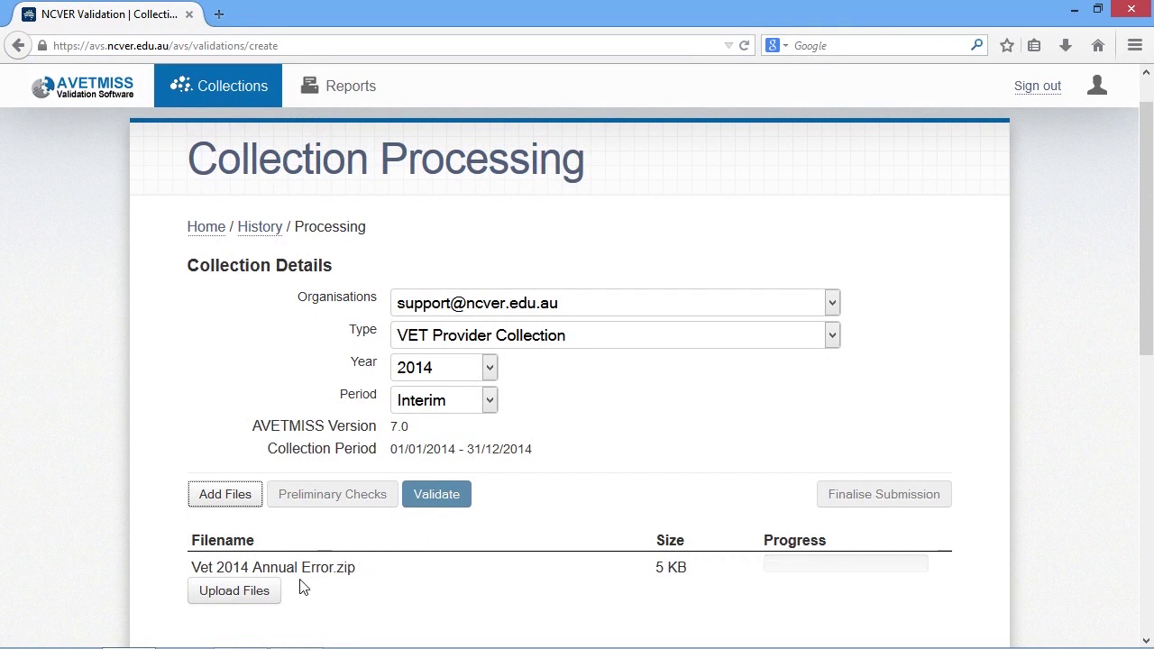
click(263, 599)
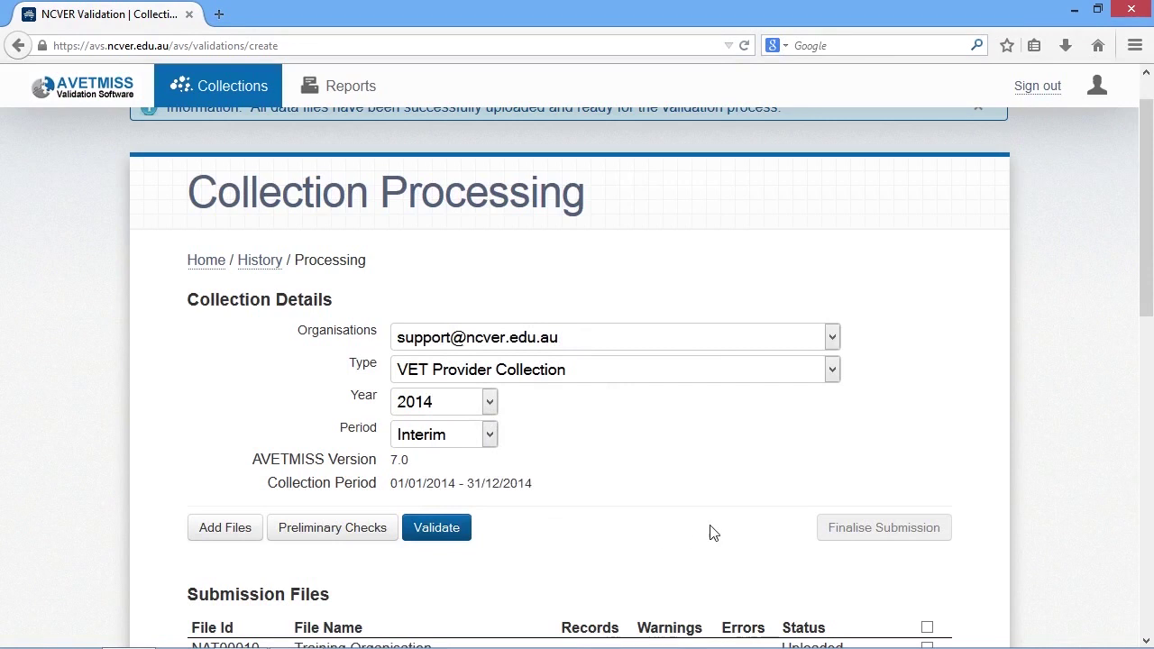
Step: Validate the submission files, leaving one error on the NAT00080 Client file
scroll(1072, 517, down, 5)
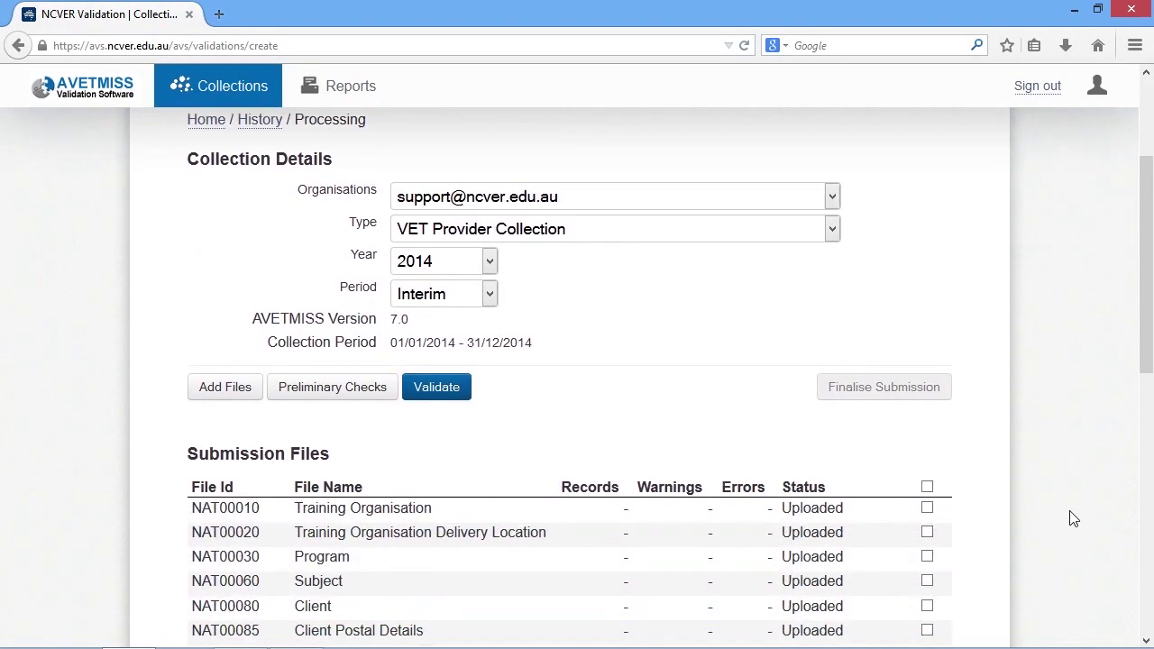
scroll(1072, 517, down, 2)
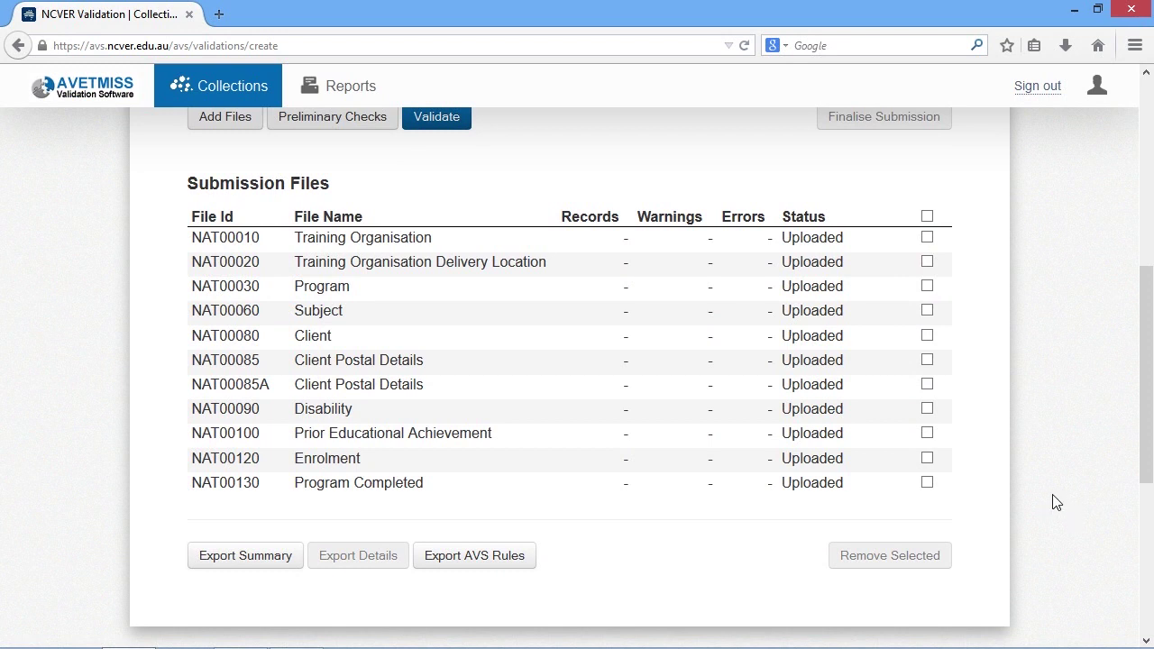
click(444, 123)
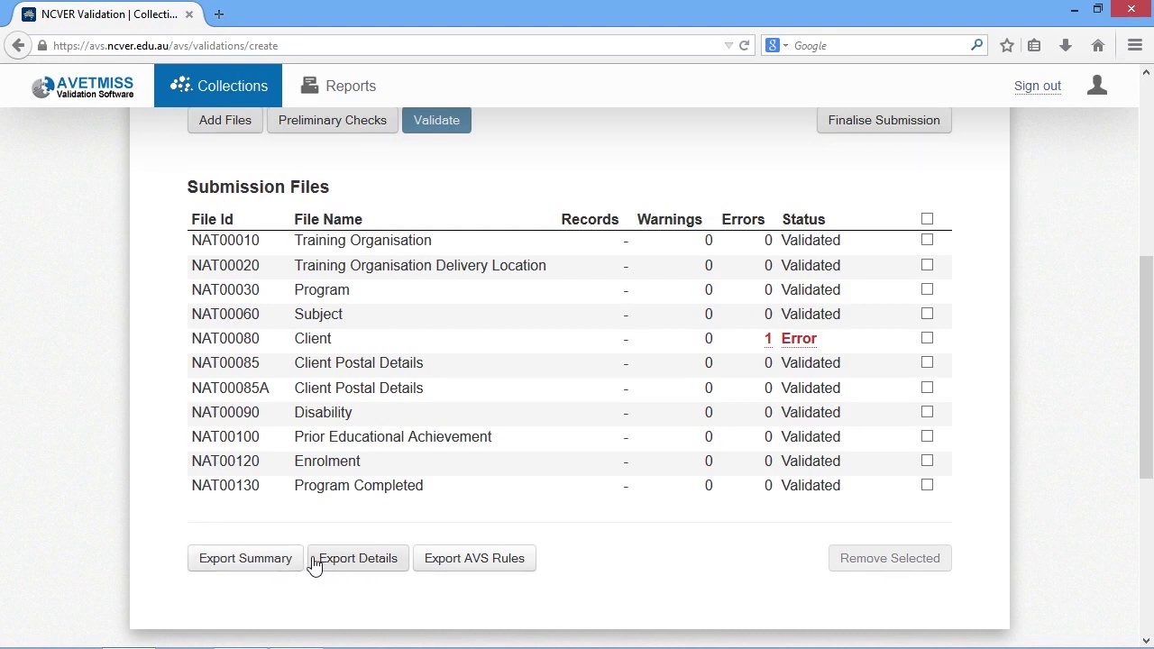
Step: Export the validation summary report as CollectionProcessingSummaryReport.pdf
click(271, 572)
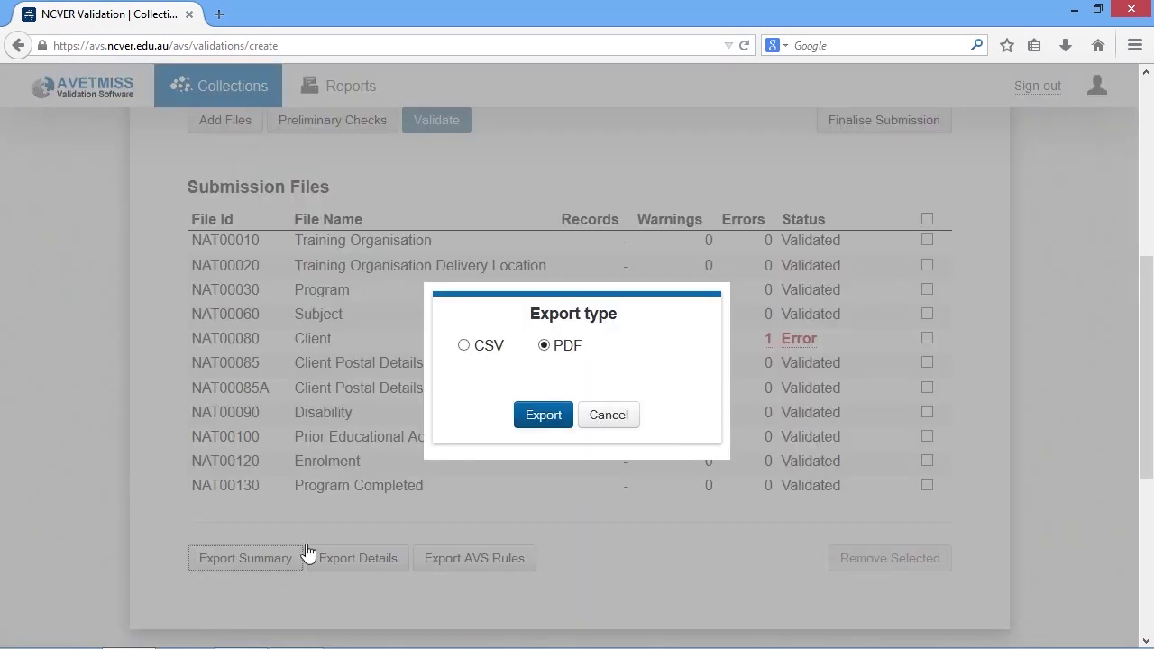
click(545, 417)
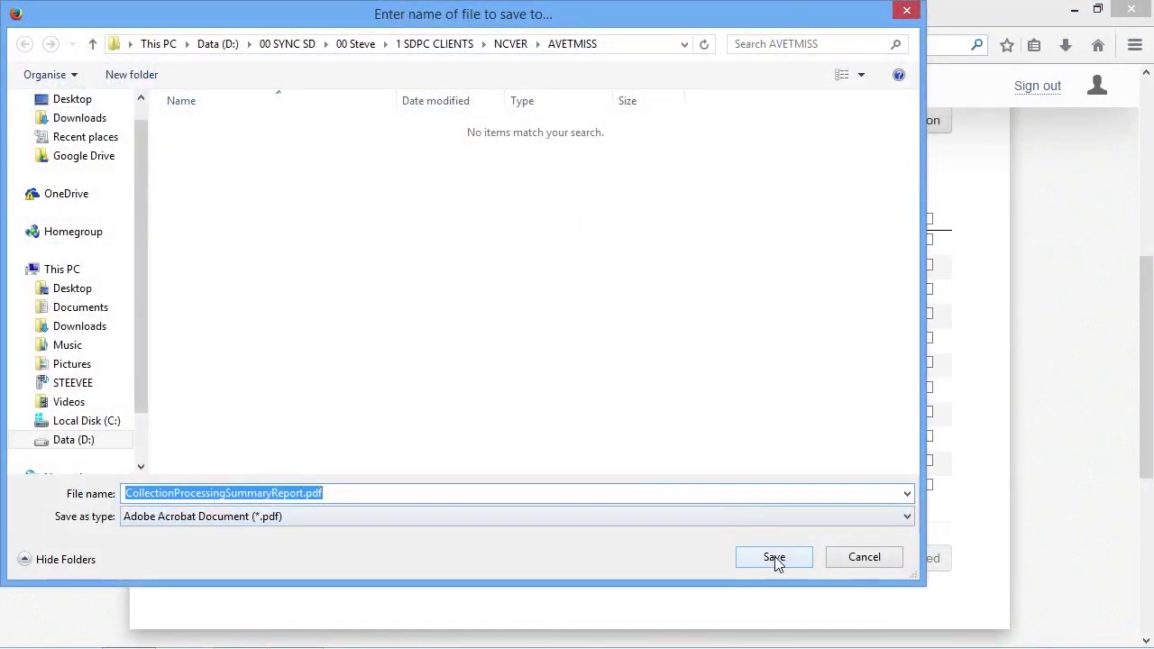
click(775, 556)
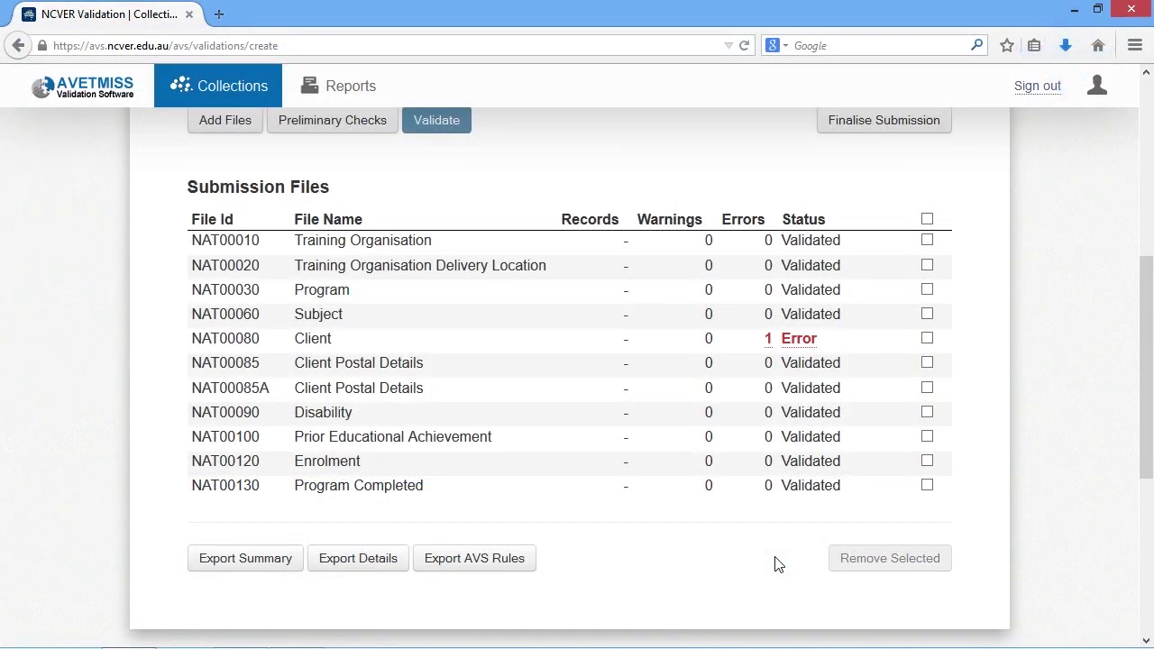
Step: Generate the detailed error report and choose to save it as a file
click(378, 566)
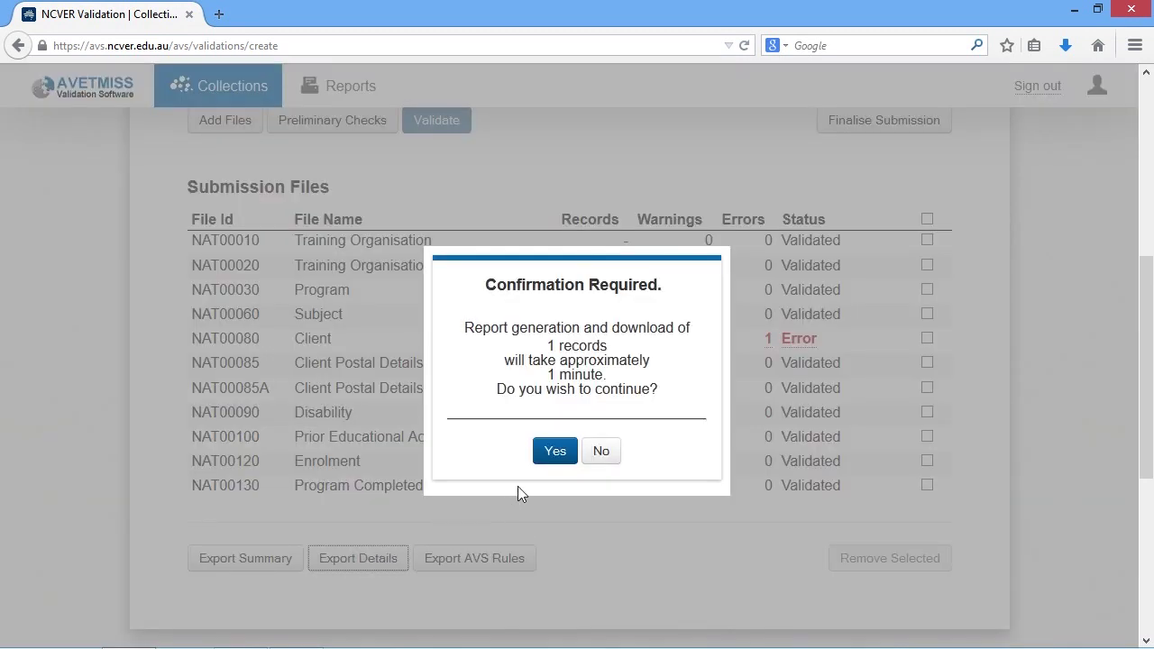
click(555, 451)
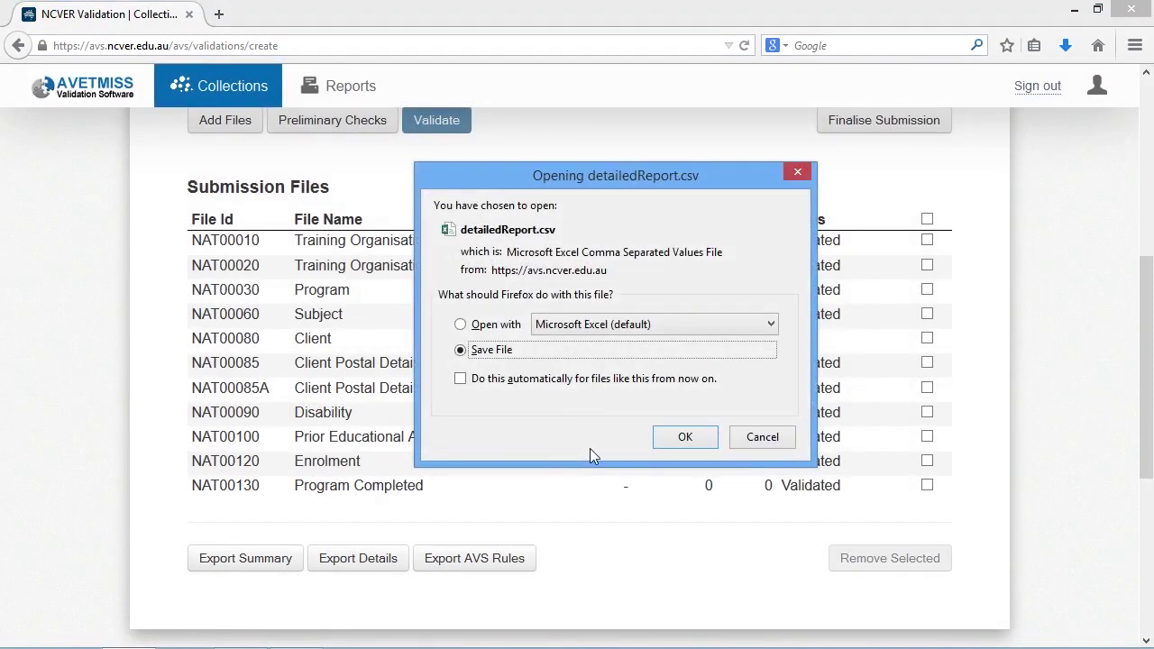
click(684, 439)
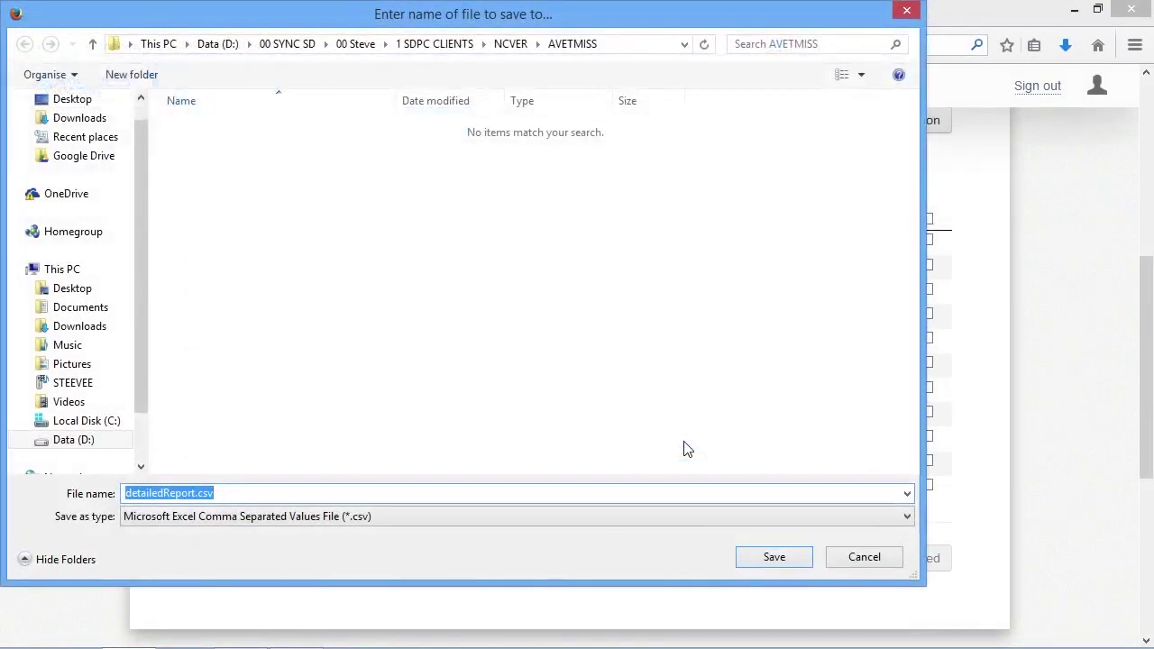
Step: Save detailedReport.csv, widen column E to read the Invalid Date of Birth error, then close Excel
click(768, 560)
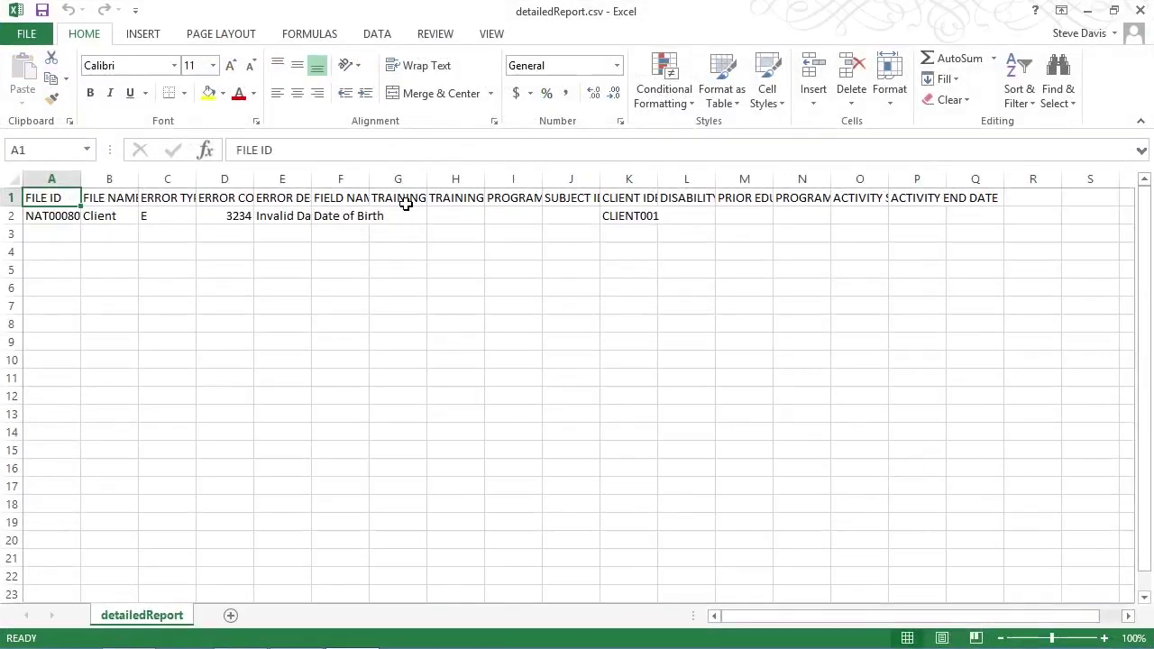
drag(311, 181, 503, 190)
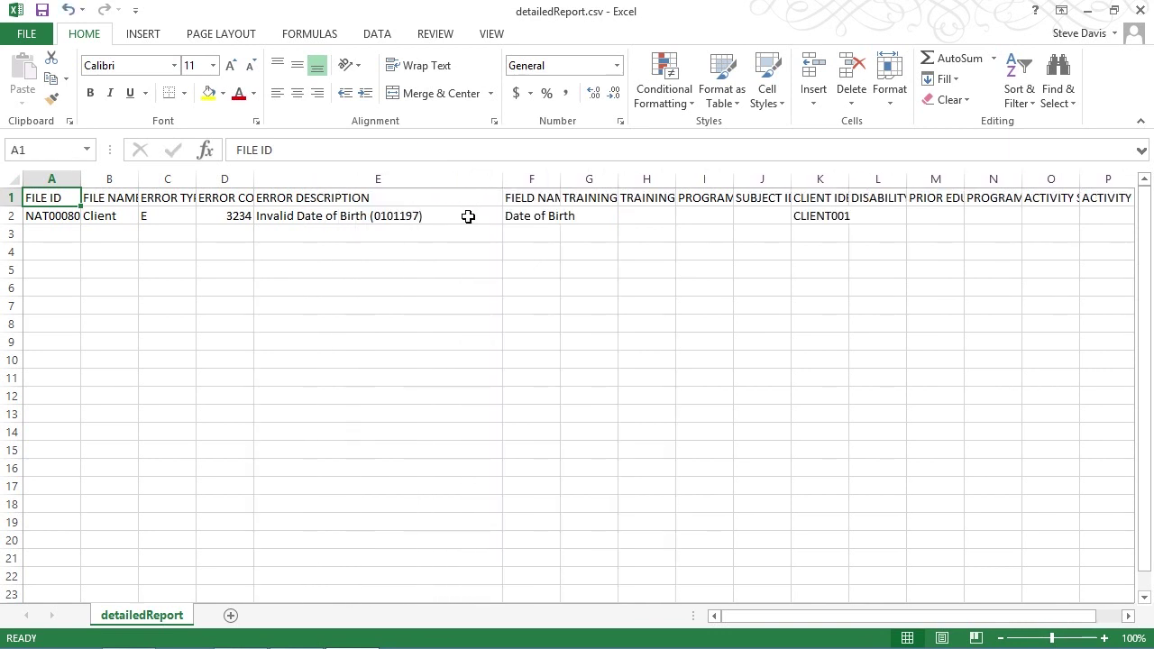
click(468, 216)
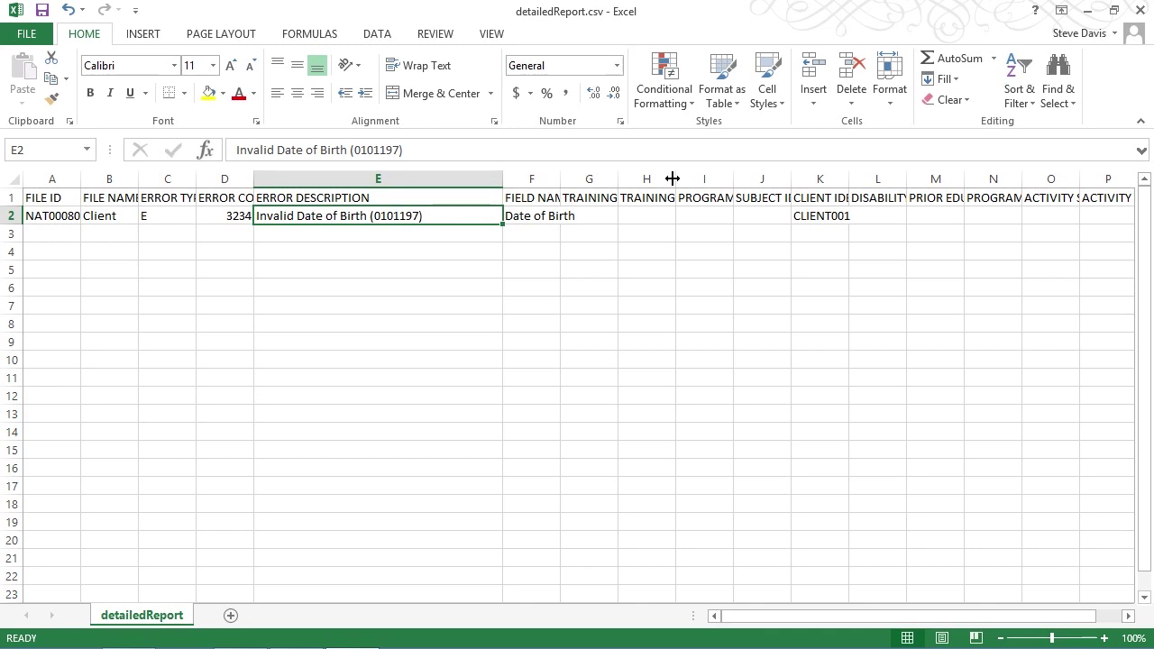
click(1139, 12)
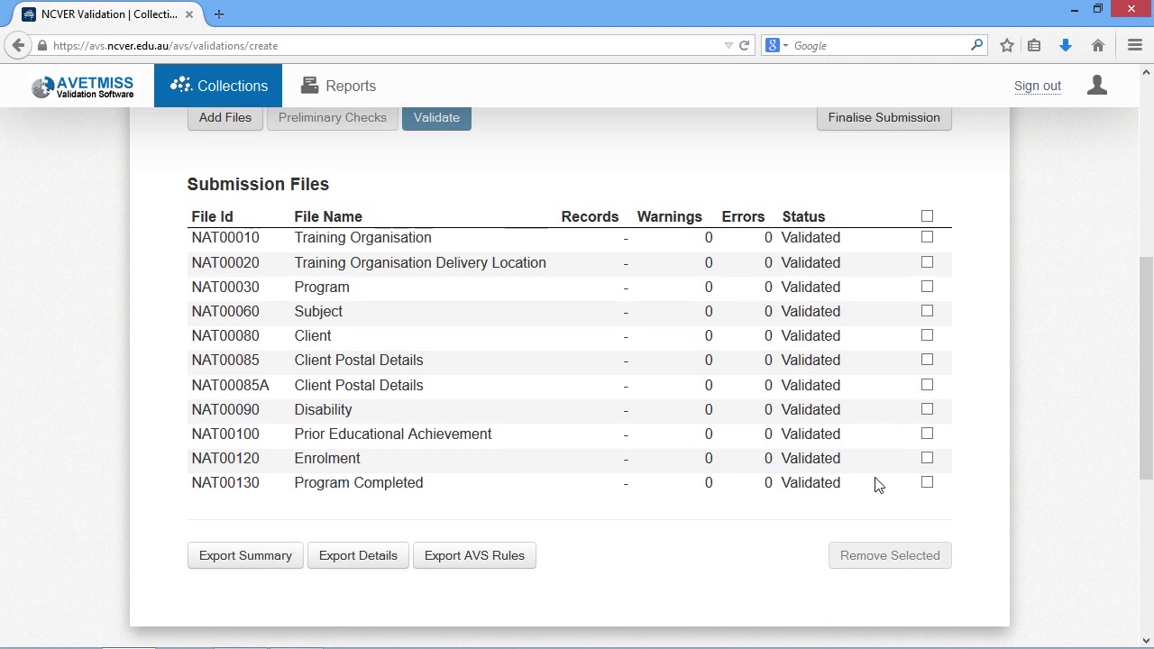
Step: Open the Finalise Submission page summarising 16 program enrolments and 7 clients
drag(1144, 453, 1149, 418)
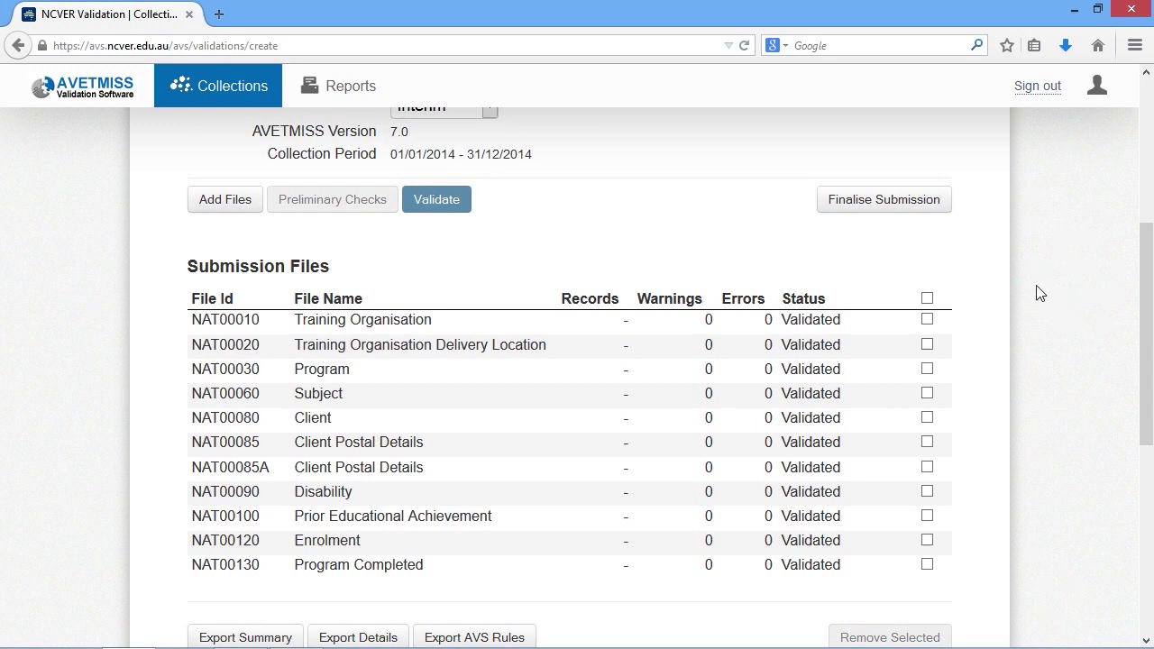
click(913, 207)
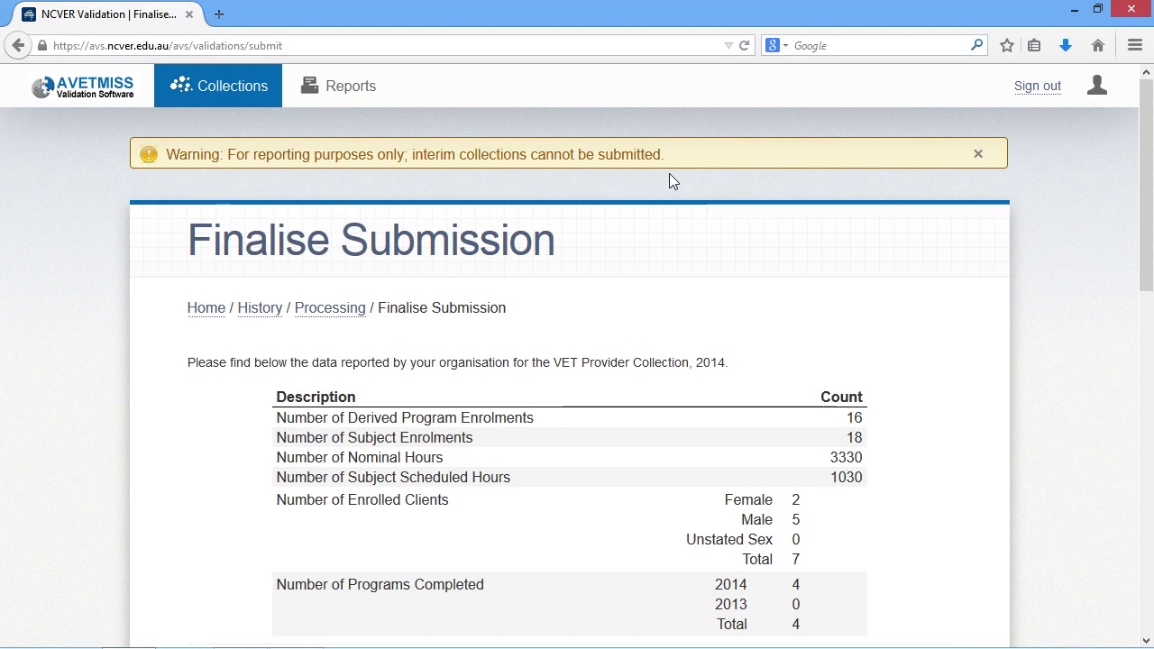
Step: Export the NAT data files as export_process_5401.zip with encrypted client names off
drag(1143, 224, 1133, 440)
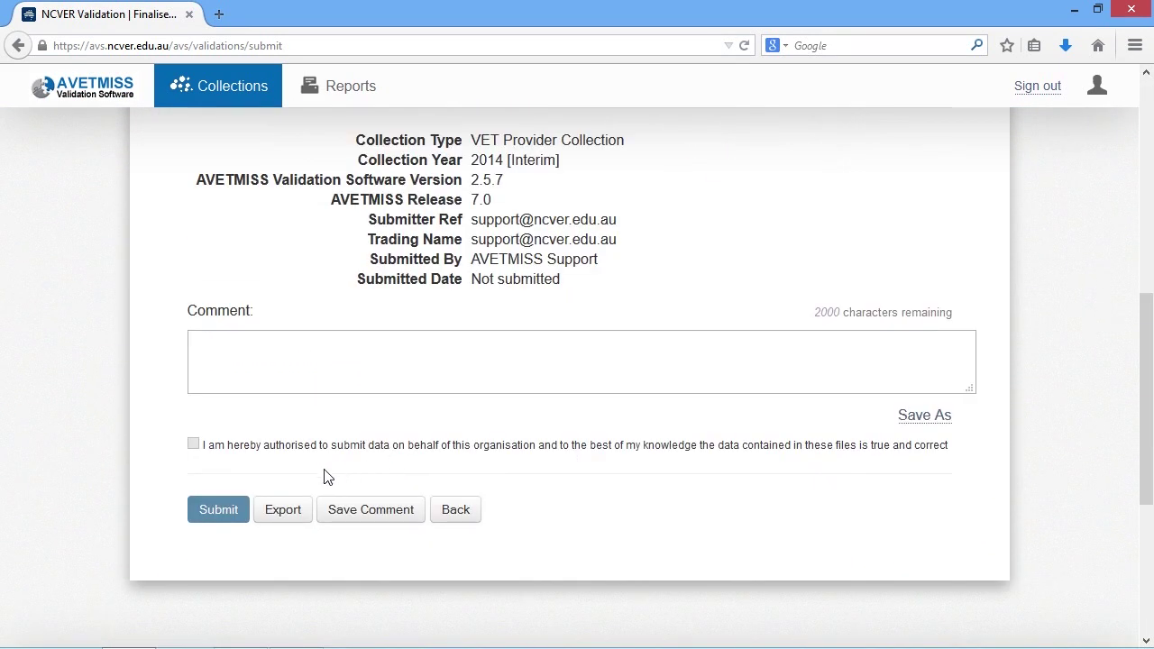
click(280, 515)
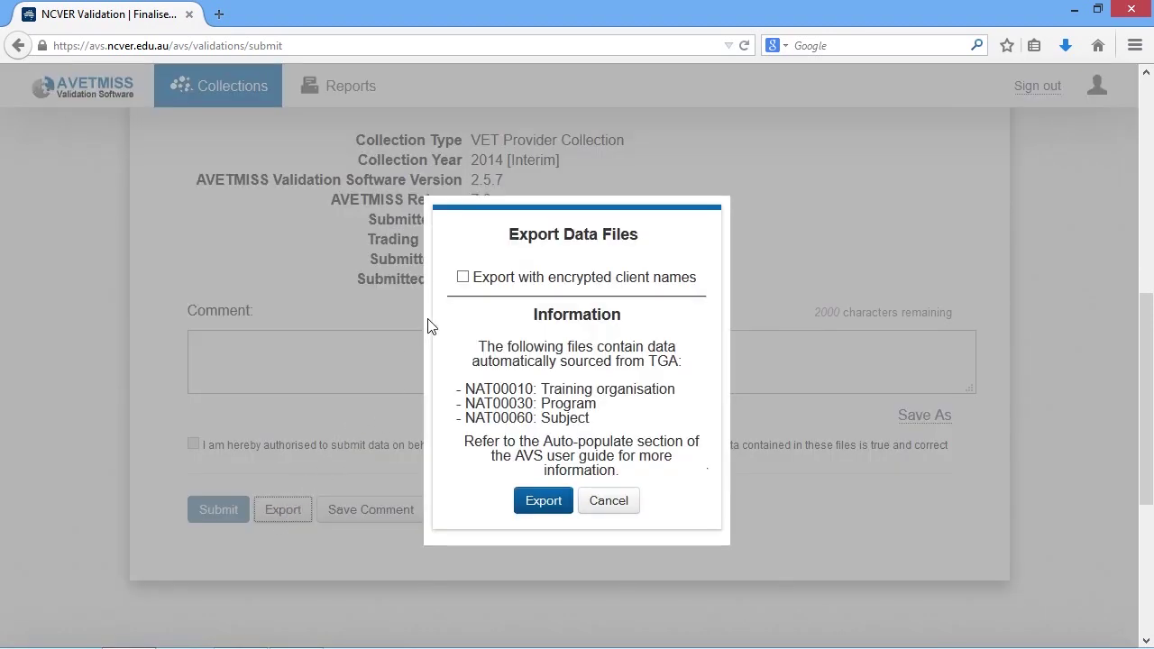
click(464, 279)
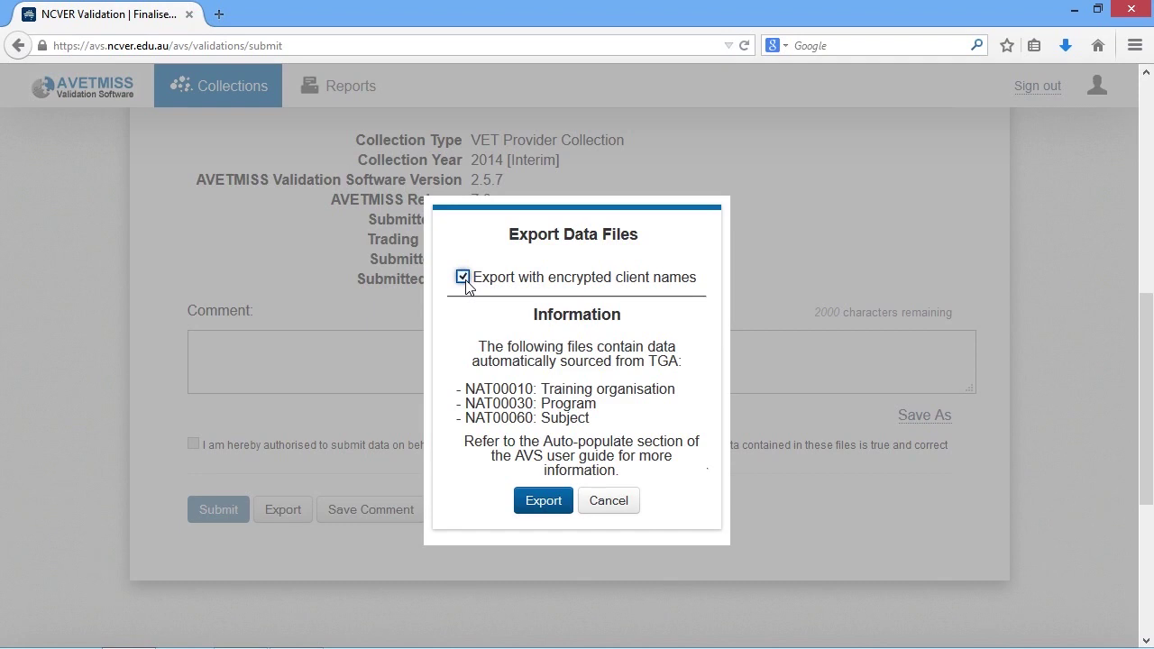
click(463, 278)
click(541, 501)
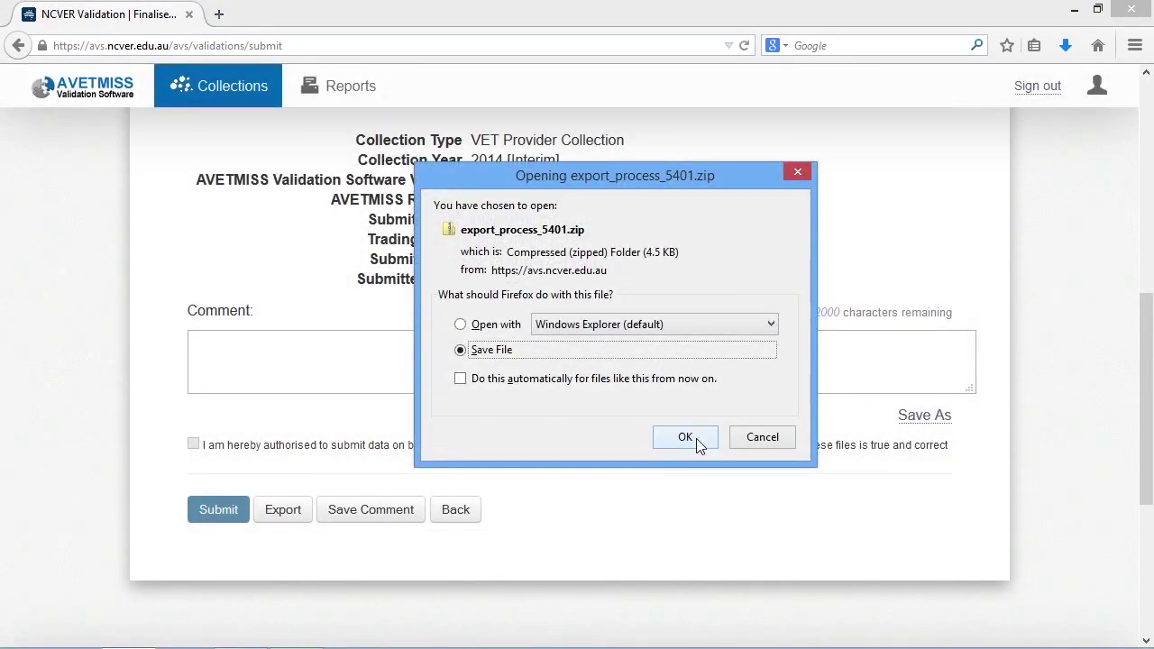
click(685, 437)
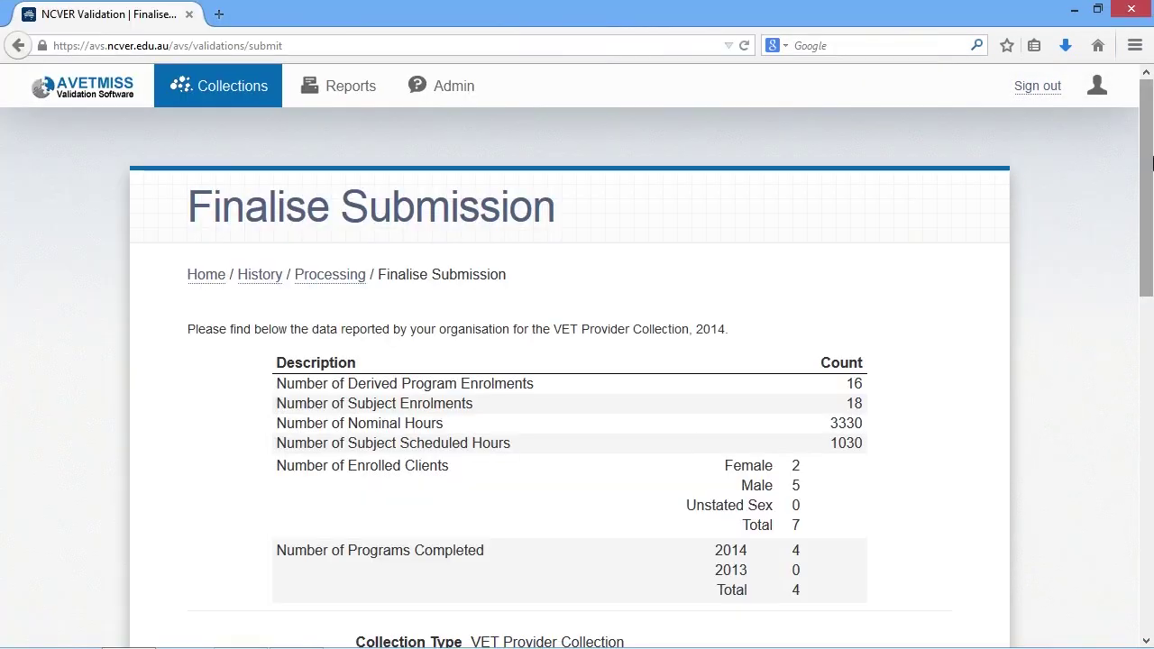
drag(1151, 162, 1148, 368)
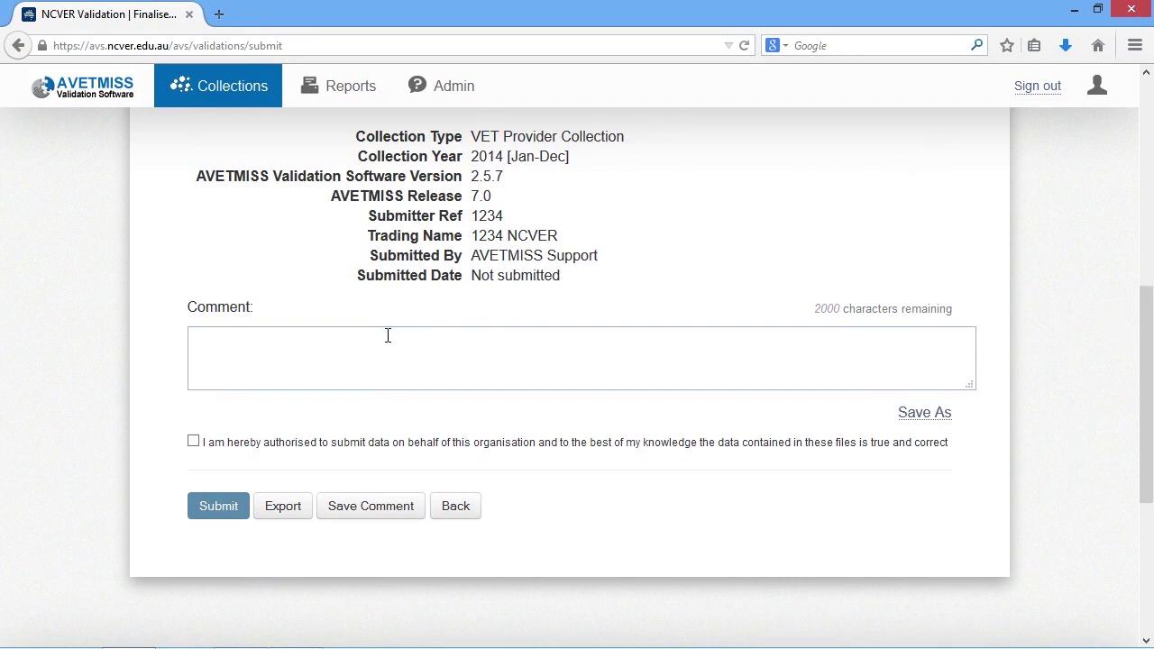
Step: Tick the authorisation declaration checkbox, then sign out of AVETMISS Validation Software
click(193, 441)
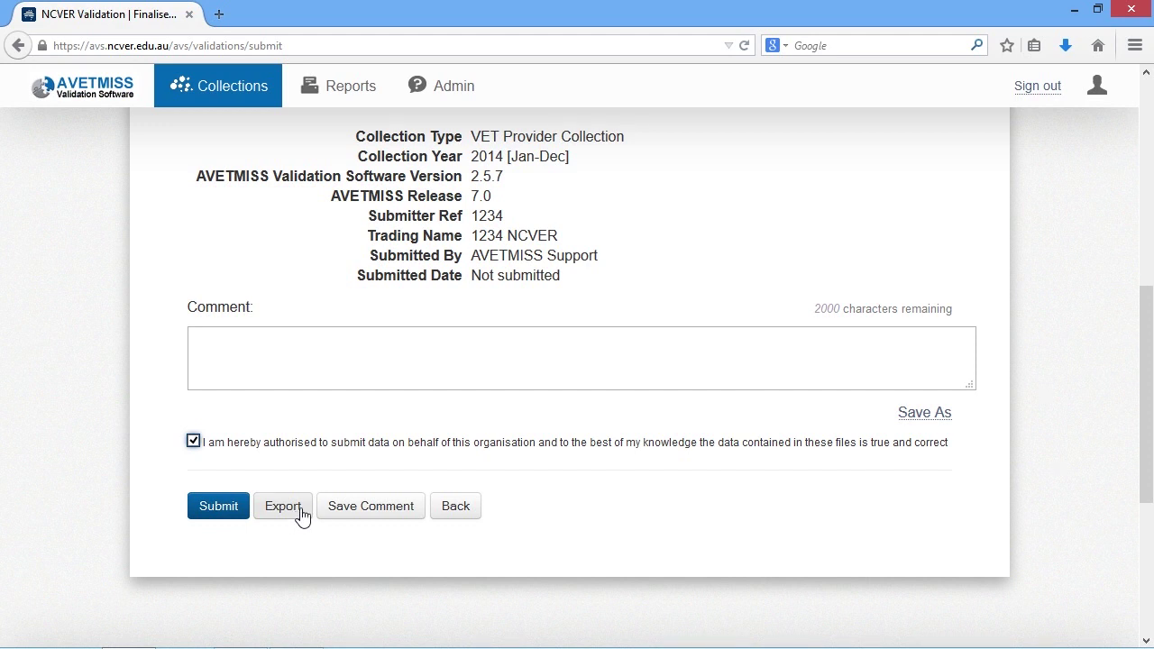
click(1032, 88)
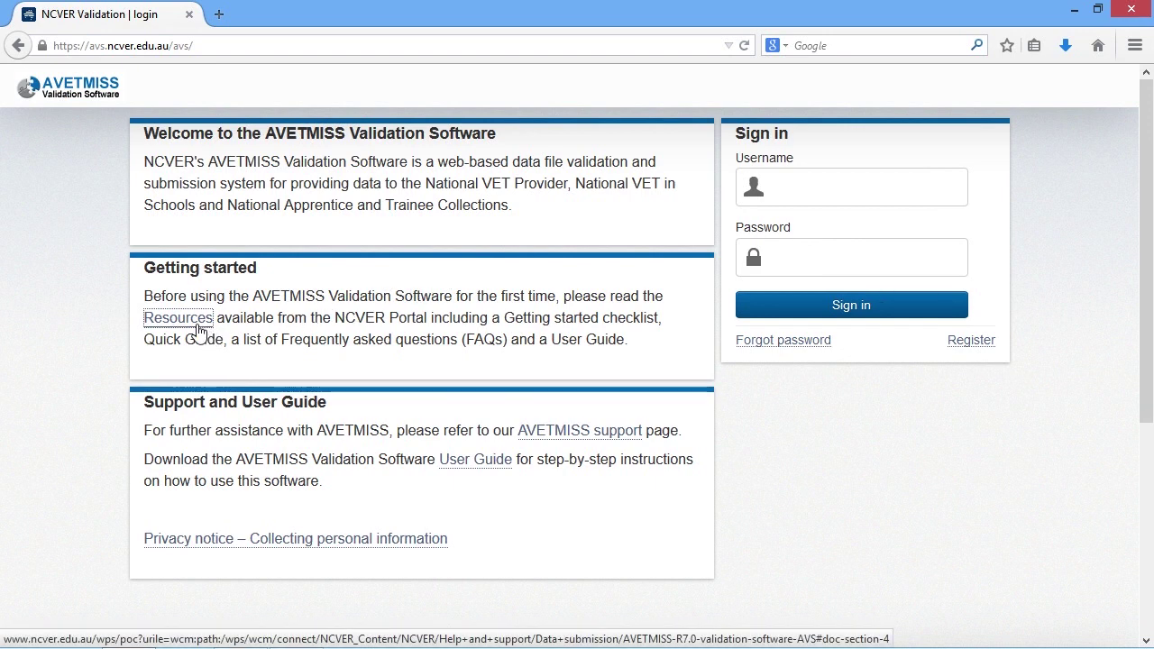
Step: Open the NCVER support page listing AVETMISS Validation Software FAQs, checklist and quick guides
click(198, 326)
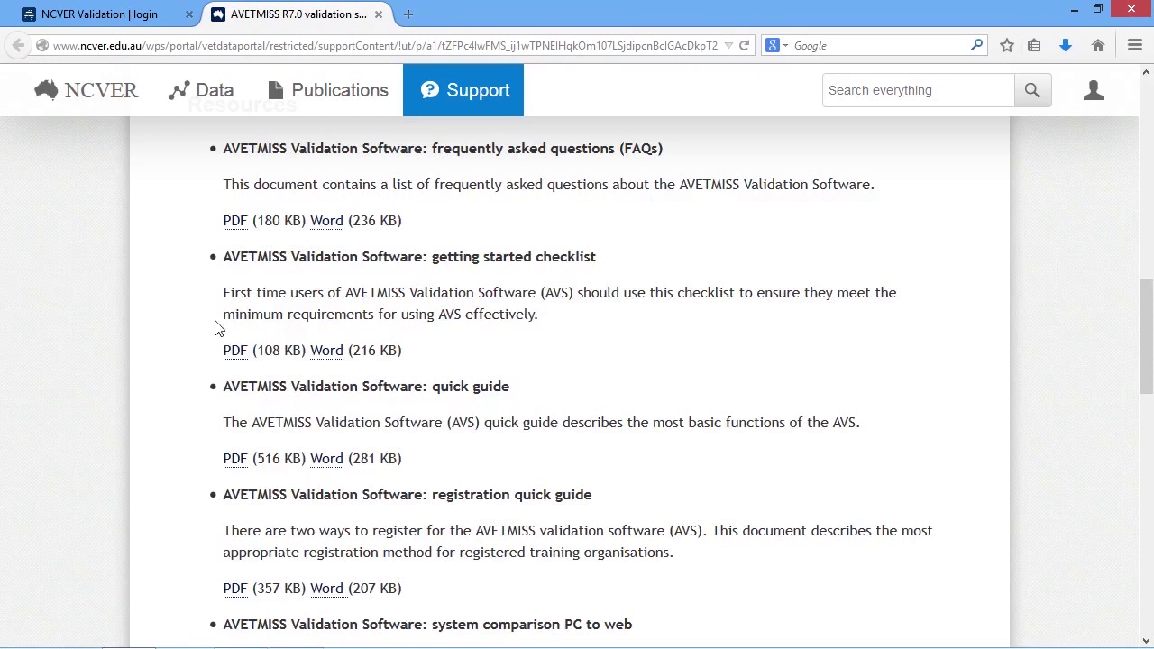